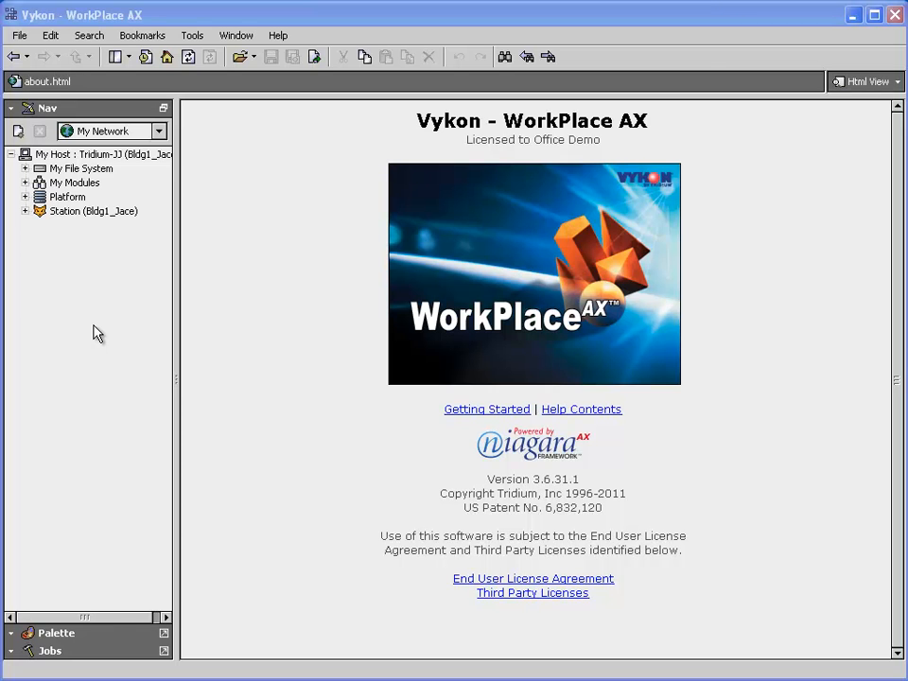
Open the Slot Sheet view of the Config container in the Bldg1_Jace station
{"action": "left_click", "coordinate": [76, 212]}
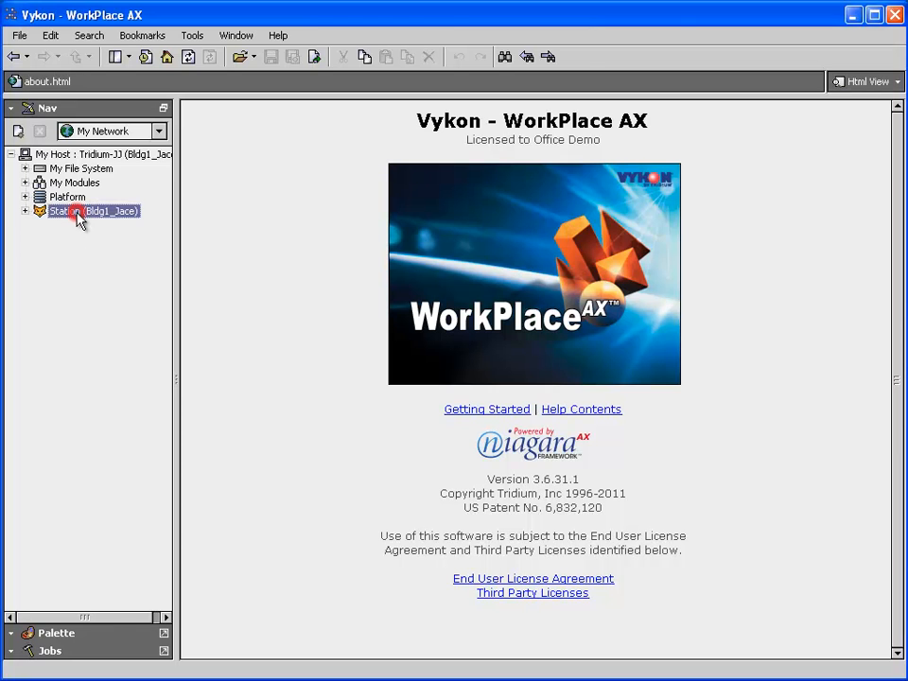
{"action": "left_click", "coordinate": [25, 211]}
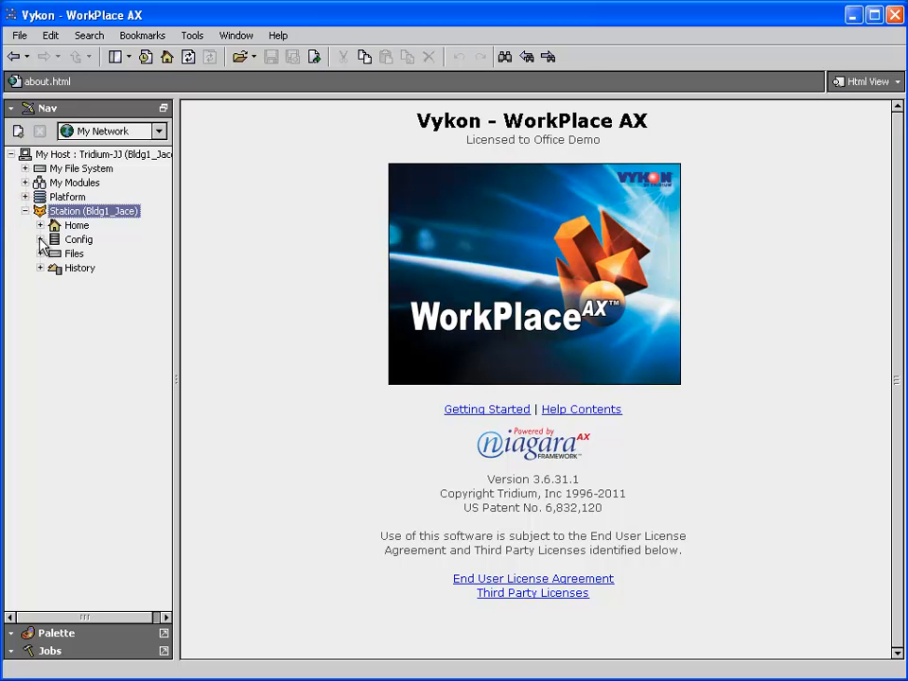
{"action": "left_click", "coordinate": [39, 240]}
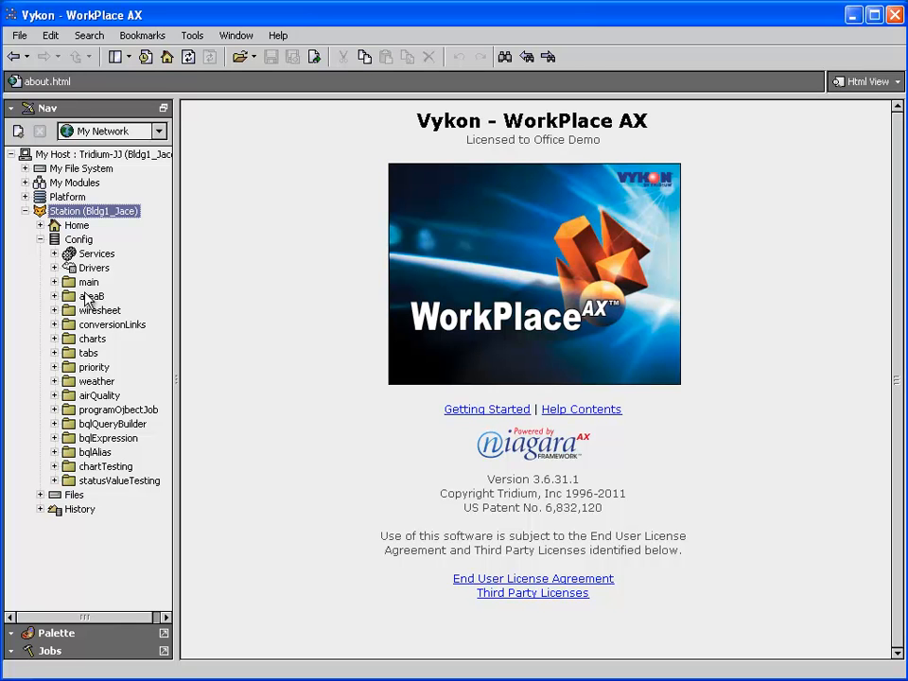
{"action": "right_click", "coordinate": [80, 241]}
{"action": "mouse_move", "coordinate": [120, 256]}
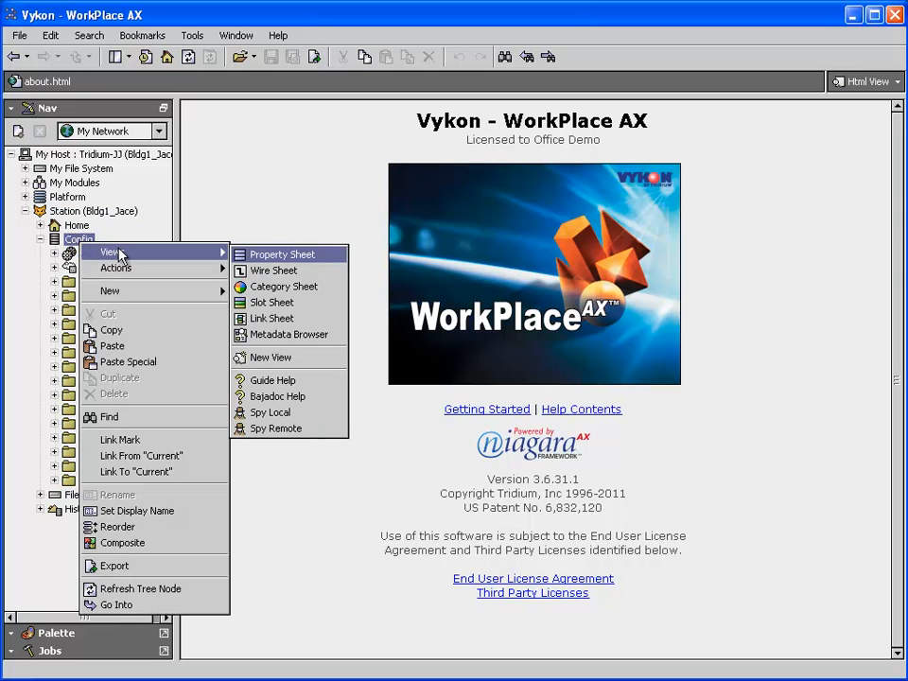
{"action": "left_click", "coordinate": [289, 302]}
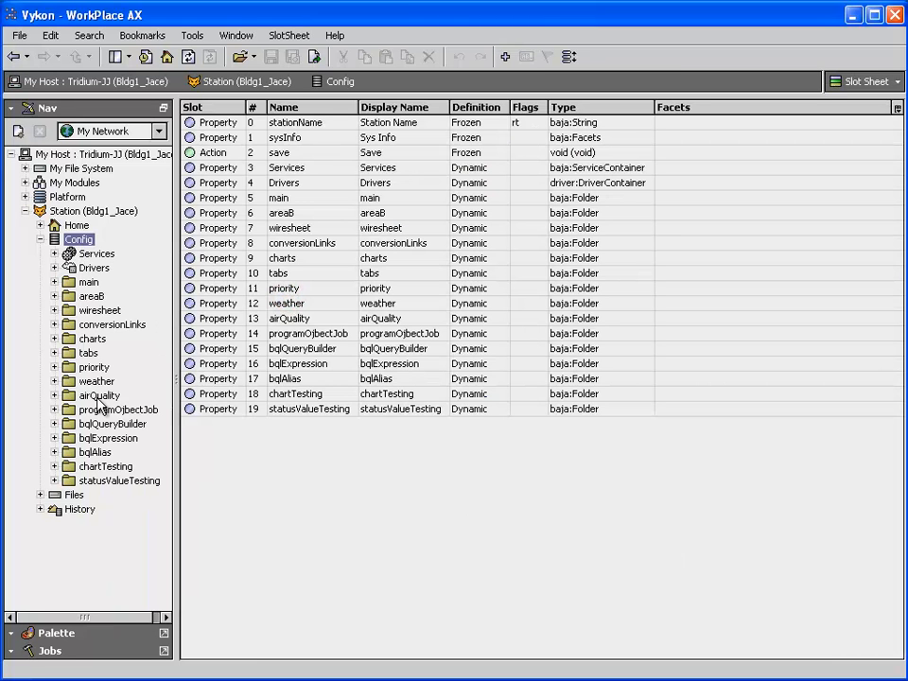
Set the display name of the main folder's slot to "my main page" in the slot sheet
{"action": "left_click", "coordinate": [305, 201]}
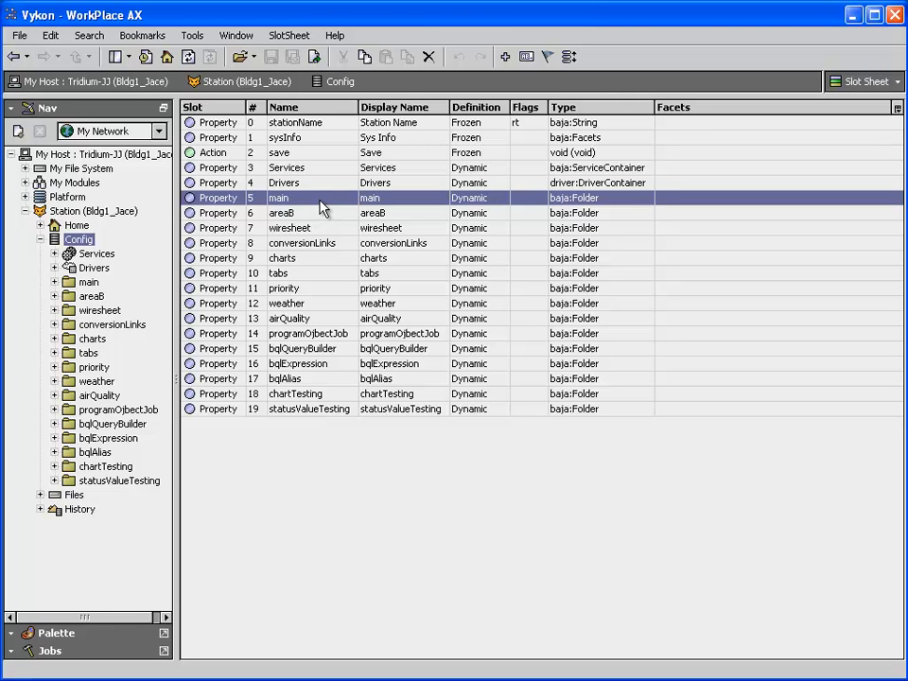
{"action": "double_click", "coordinate": [320, 206]}
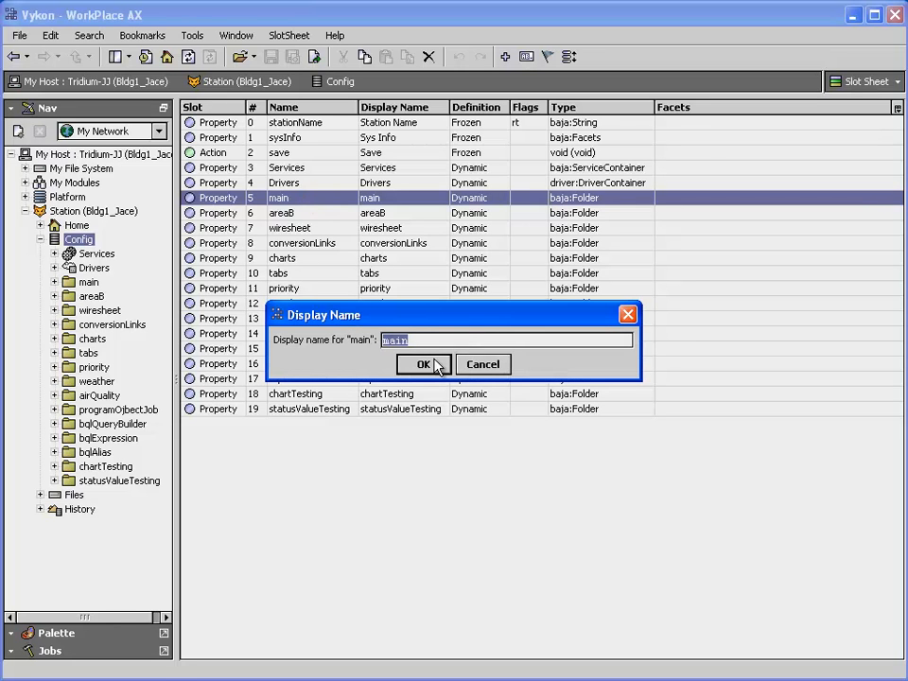
{"action": "type", "text": "my main page"}
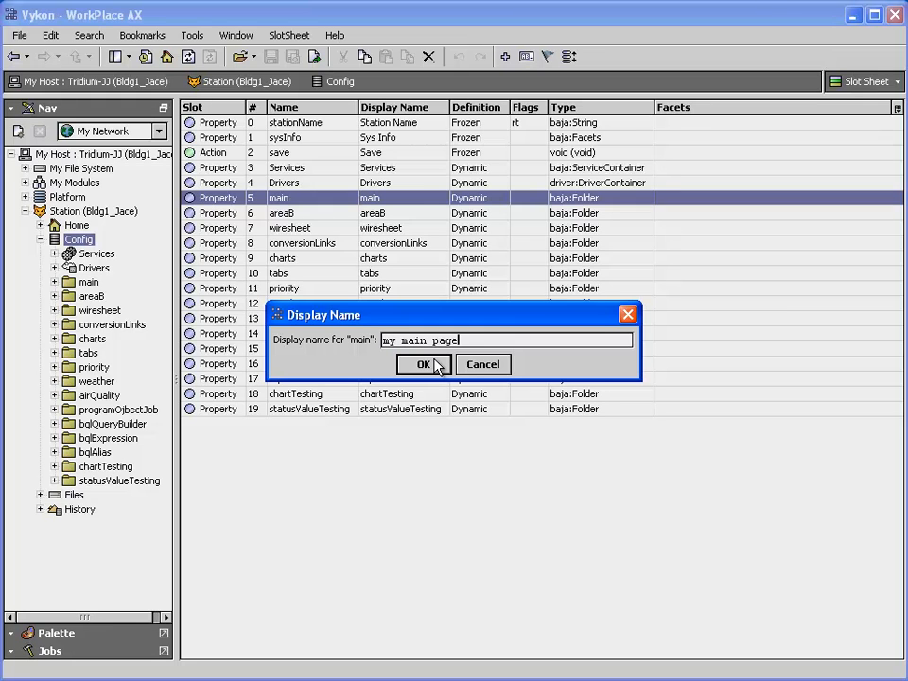
{"action": "left_click", "coordinate": [434, 363]}
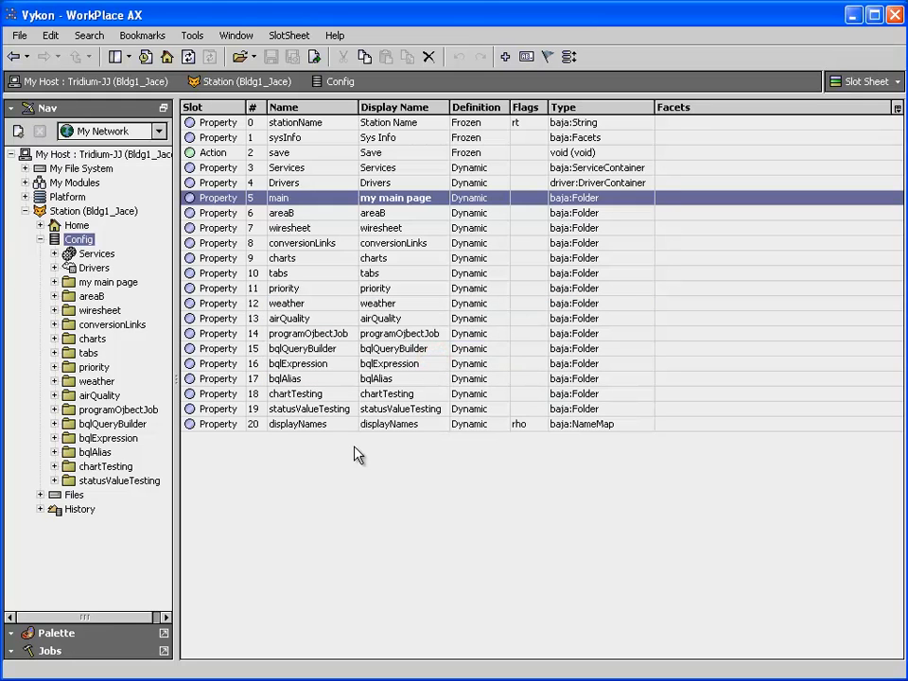
Delete the displayNames slot from Config to remove the main folder's custom display name
{"action": "left_click", "coordinate": [319, 430]}
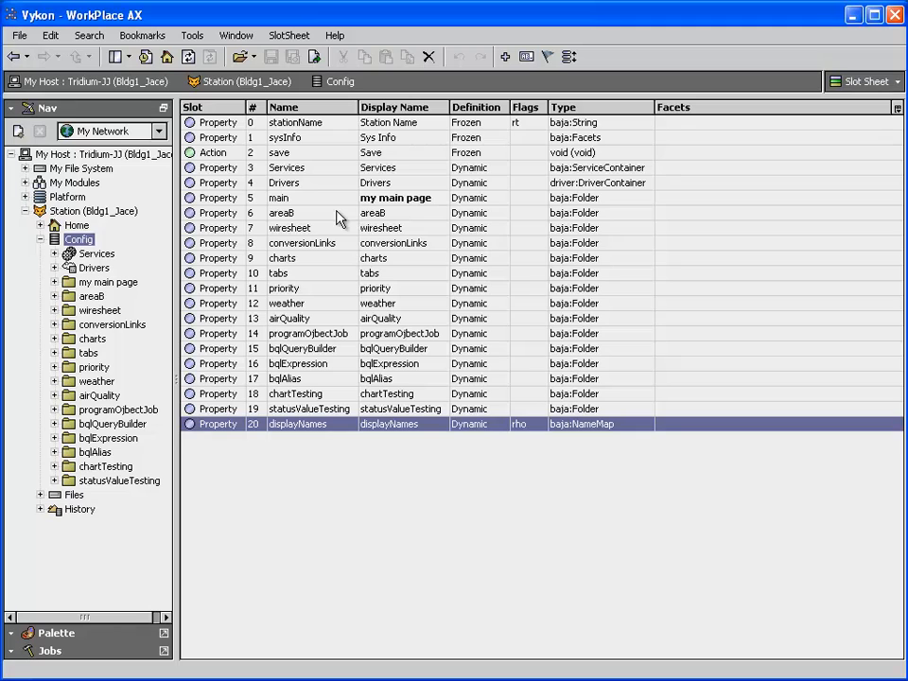
{"action": "left_click", "coordinate": [99, 282]}
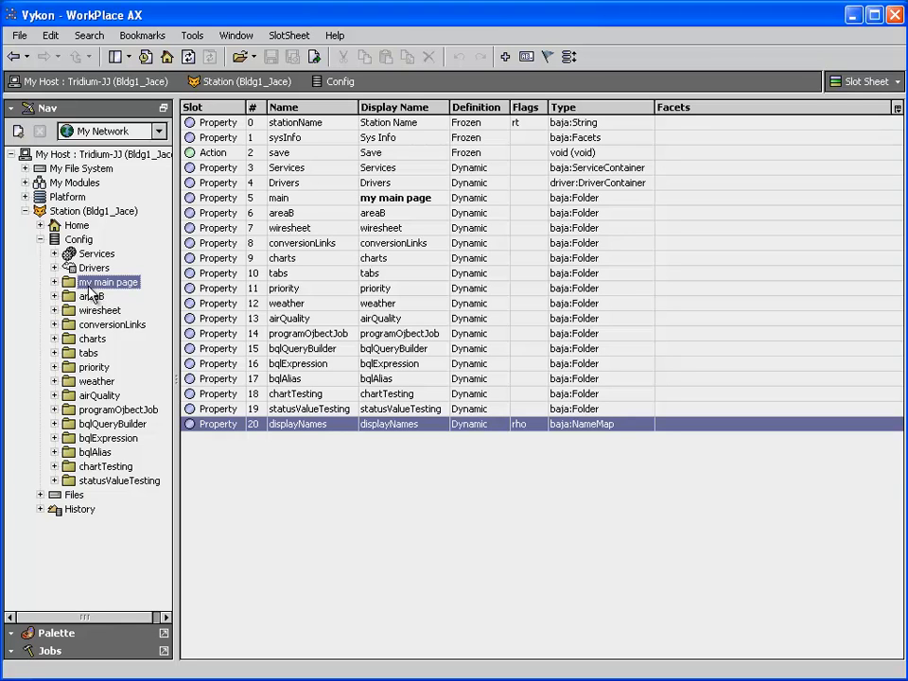
{"action": "left_click", "coordinate": [290, 200]}
{"action": "left_click", "coordinate": [296, 425]}
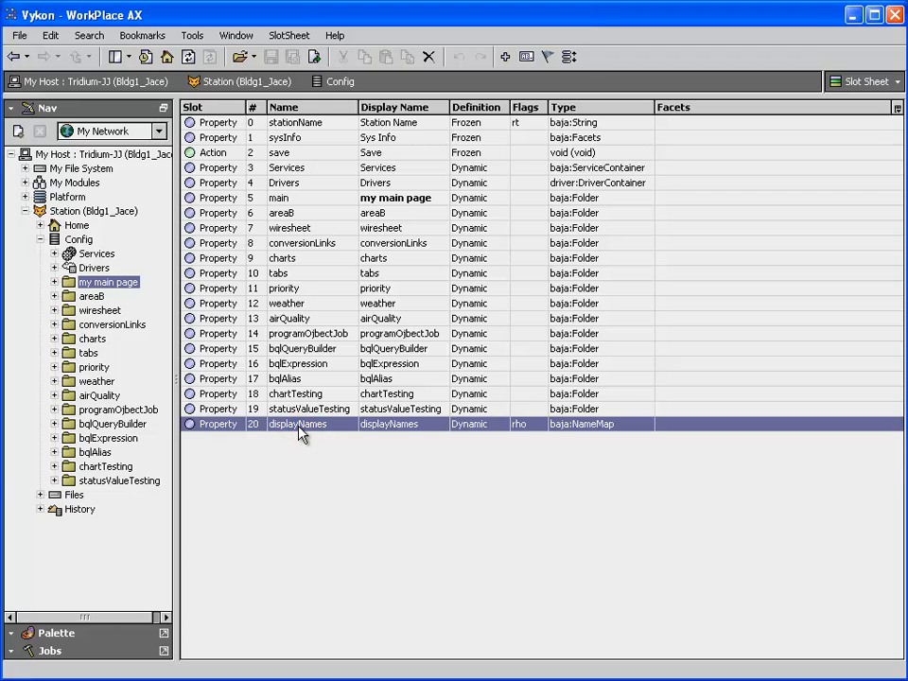
{"action": "right_click", "coordinate": [298, 425]}
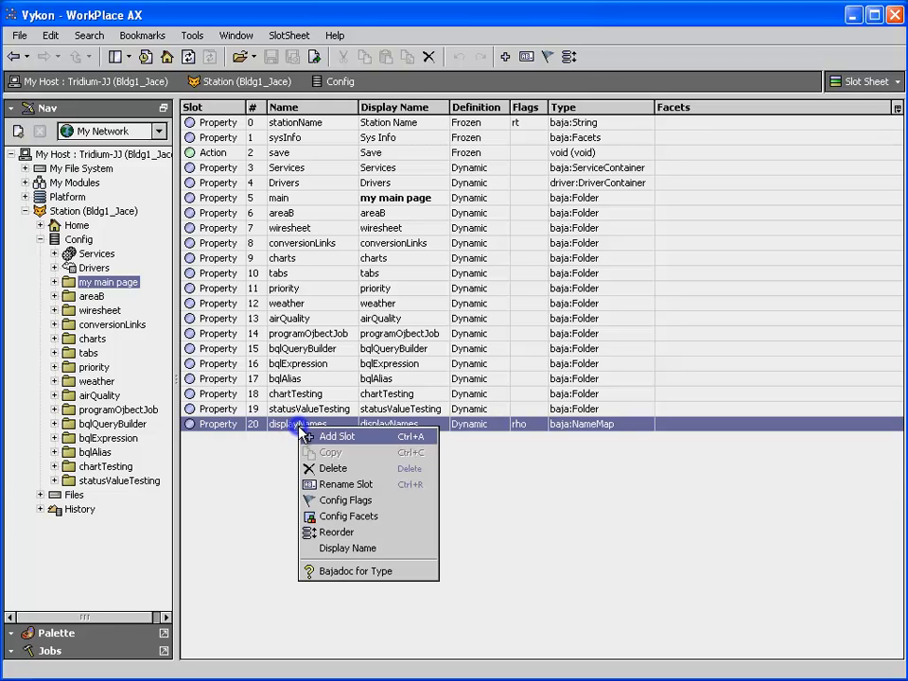
{"action": "left_click", "coordinate": [333, 470]}
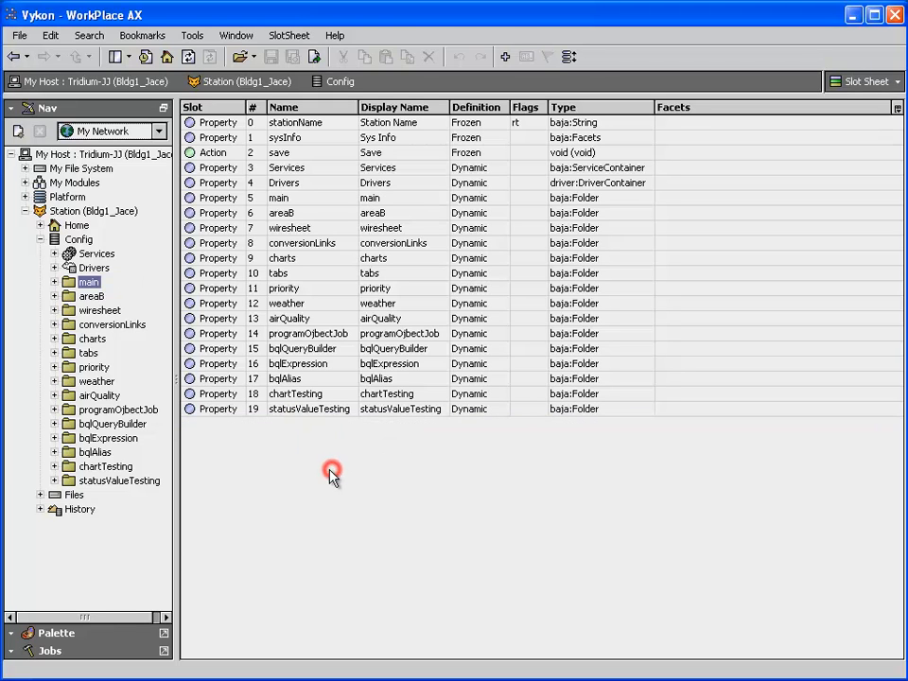
Set the main folder's display name to "my main page" directly from the station tree
{"action": "right_click", "coordinate": [86, 286]}
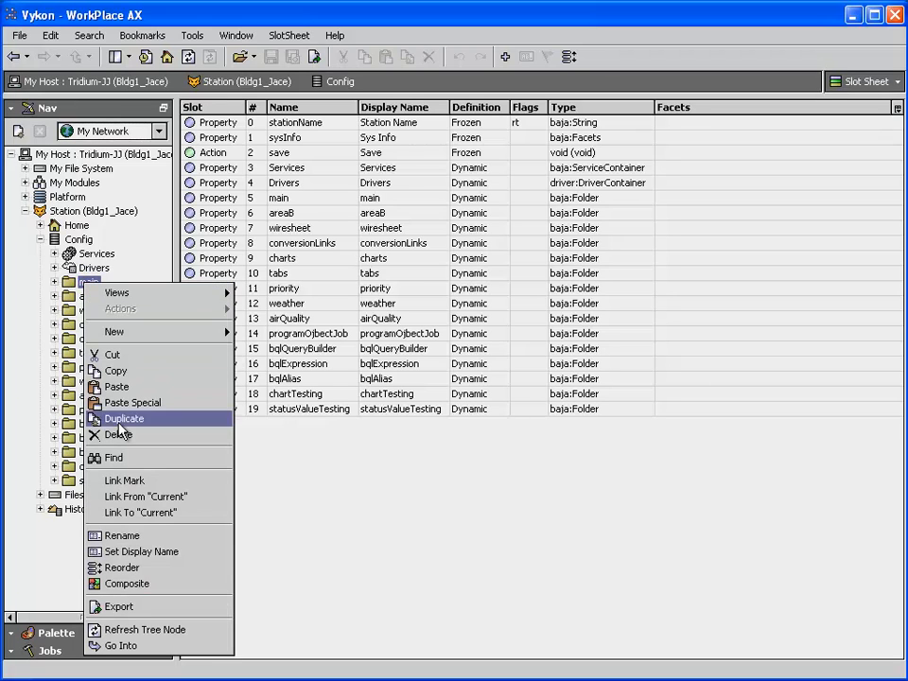
{"action": "left_click", "coordinate": [189, 559]}
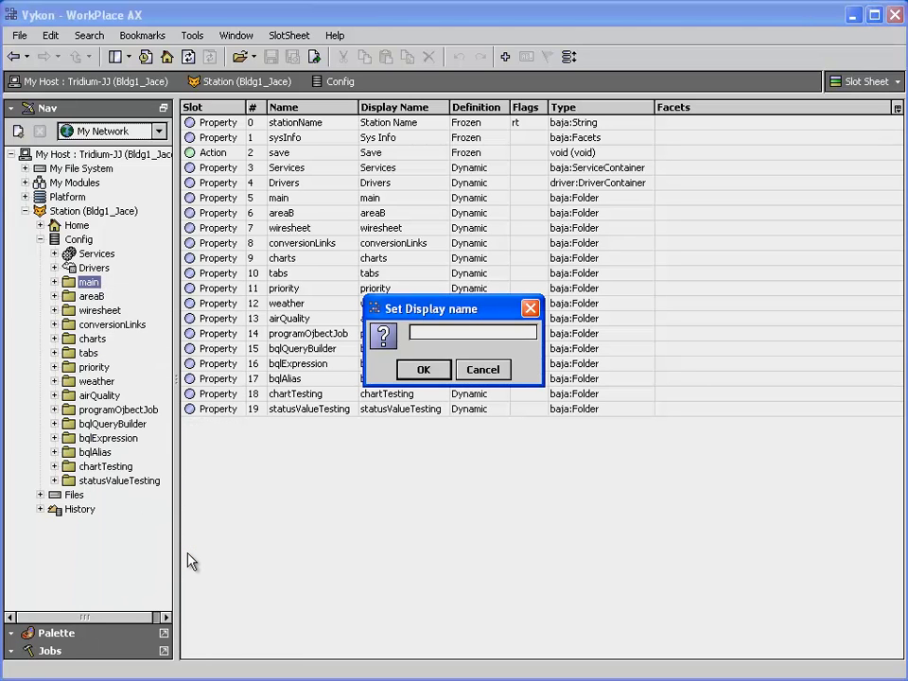
{"action": "type", "text": "my main page"}
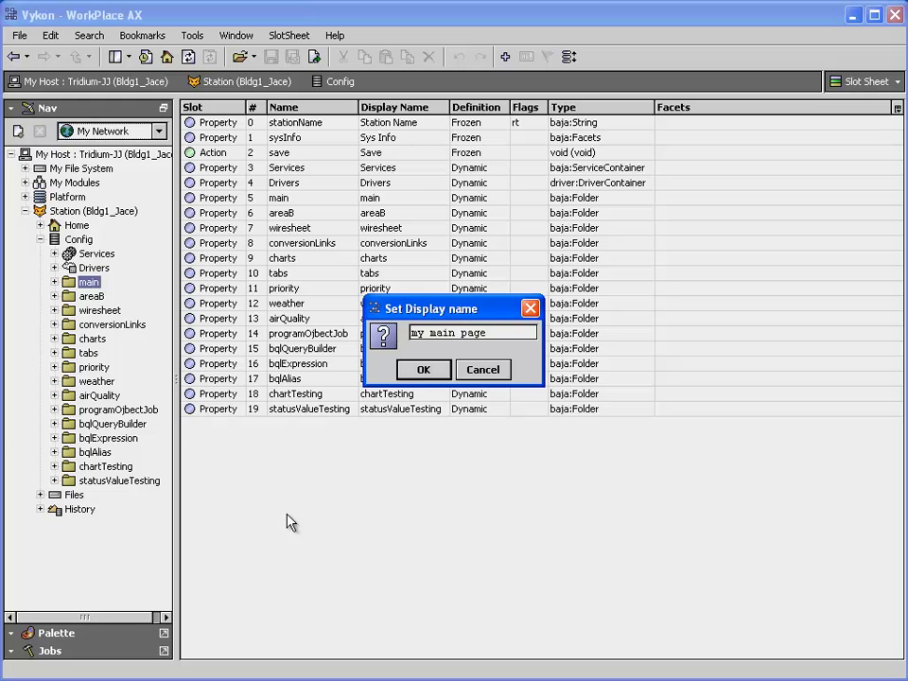
{"action": "left_click", "coordinate": [423, 370]}
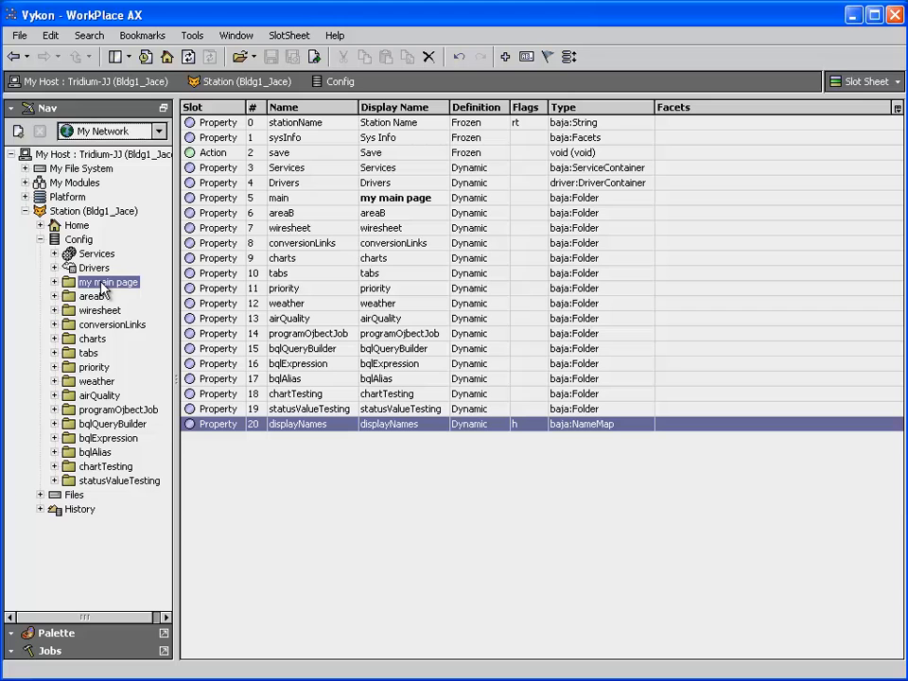
Open the BacnetNetwork device manager and inspect VAV_1's Device ID in its edit settings, leaving without changes
{"action": "left_click", "coordinate": [54, 268]}
{"action": "double_click", "coordinate": [109, 297]}
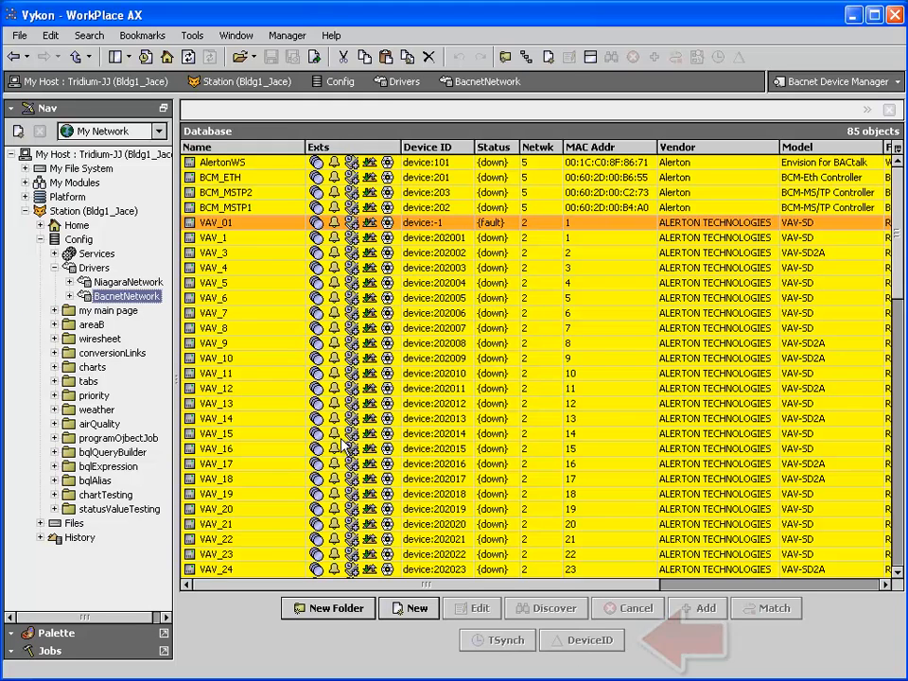
{"action": "left_click", "coordinate": [253, 242]}
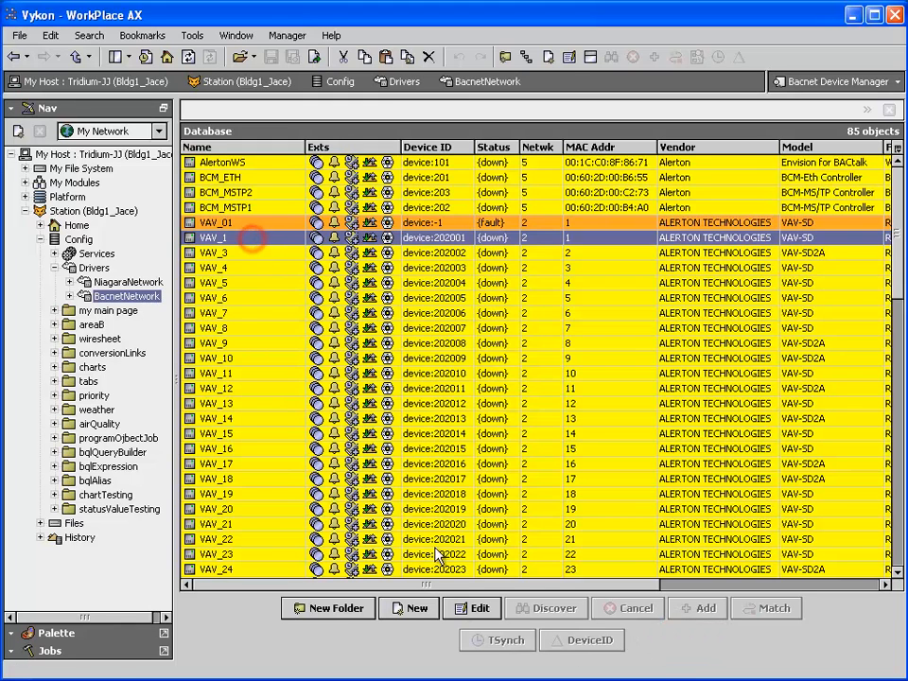
{"action": "left_click", "coordinate": [465, 608]}
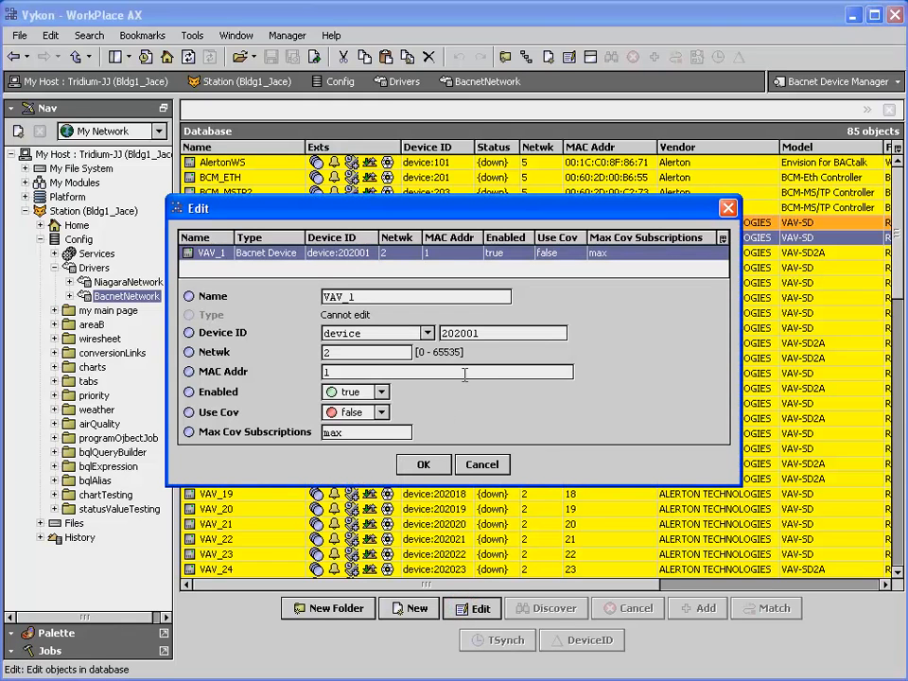
{"action": "double_click", "coordinate": [554, 334]}
{"action": "left_click", "coordinate": [481, 464]}
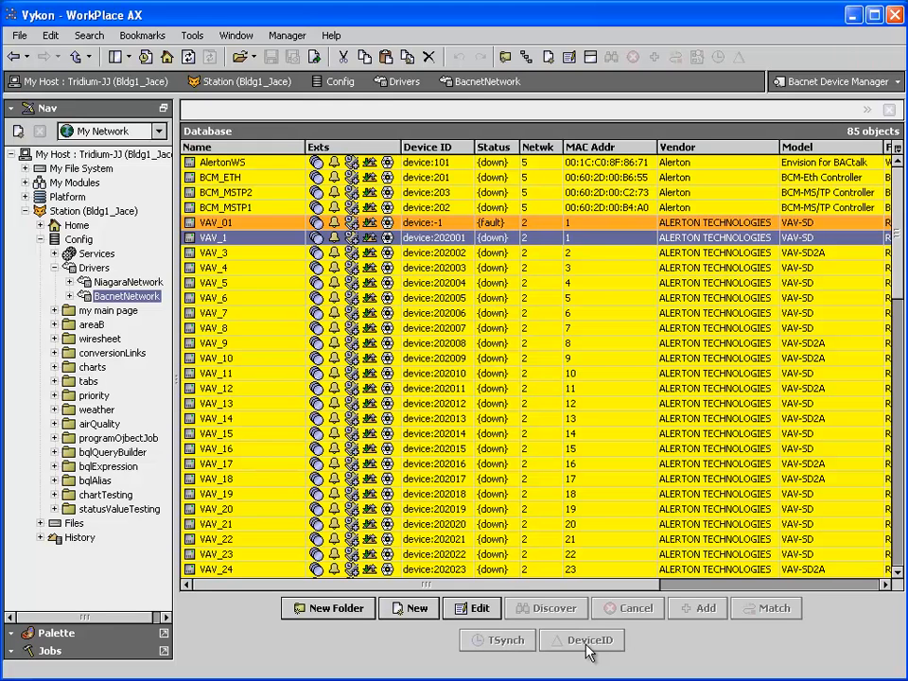
Add a LonIpNetwork from the lonIp palette to the station's Drivers, keeping the default name
{"action": "left_click", "coordinate": [57, 633]}
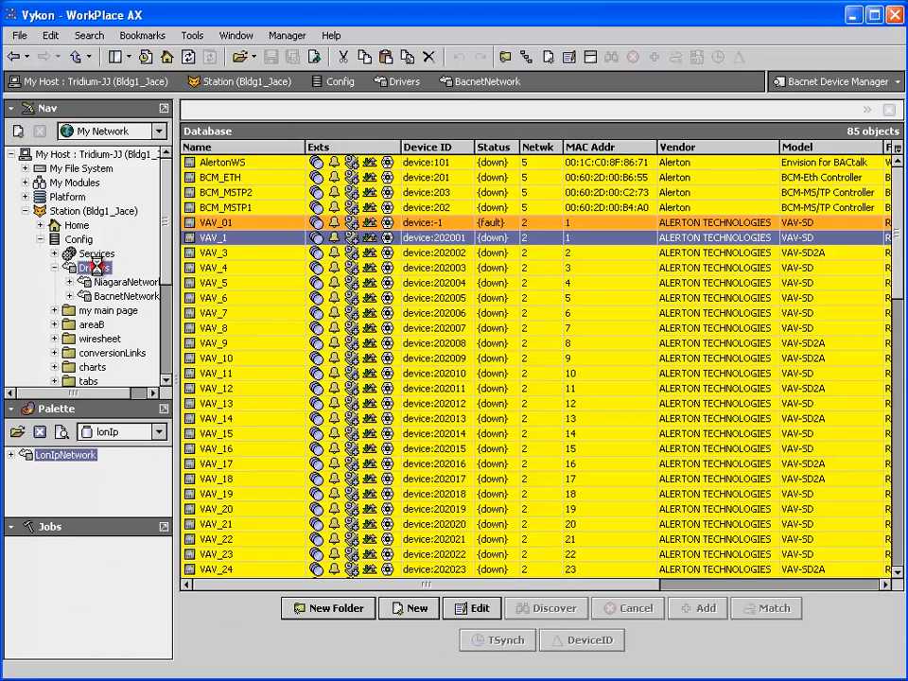
{"action": "double_click", "coordinate": [95, 269]}
{"action": "left_click_drag", "start_coordinate": [57, 461], "coordinate": [297, 250]}
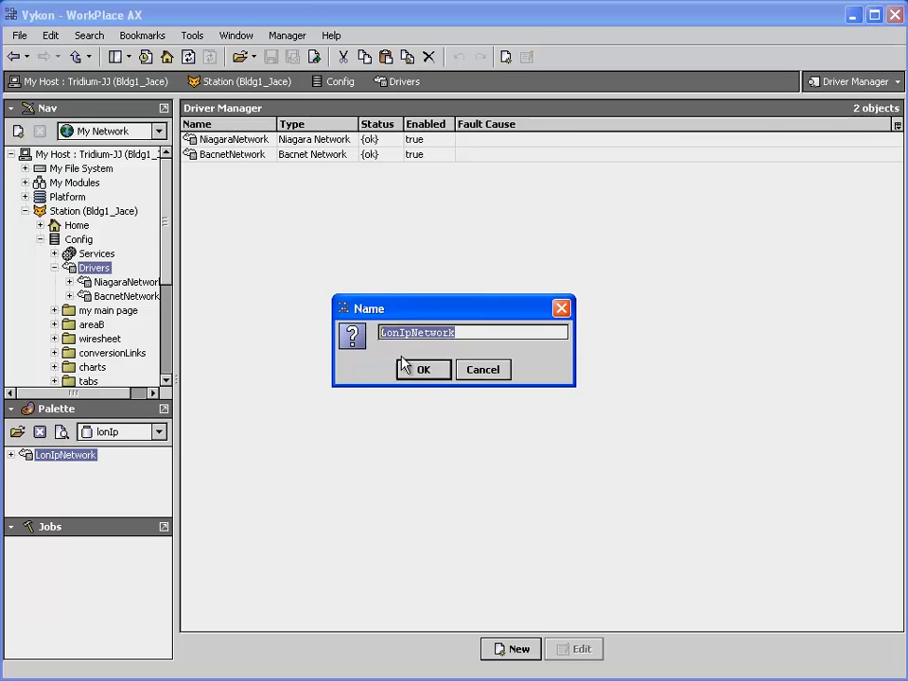
{"action": "left_click", "coordinate": [423, 369]}
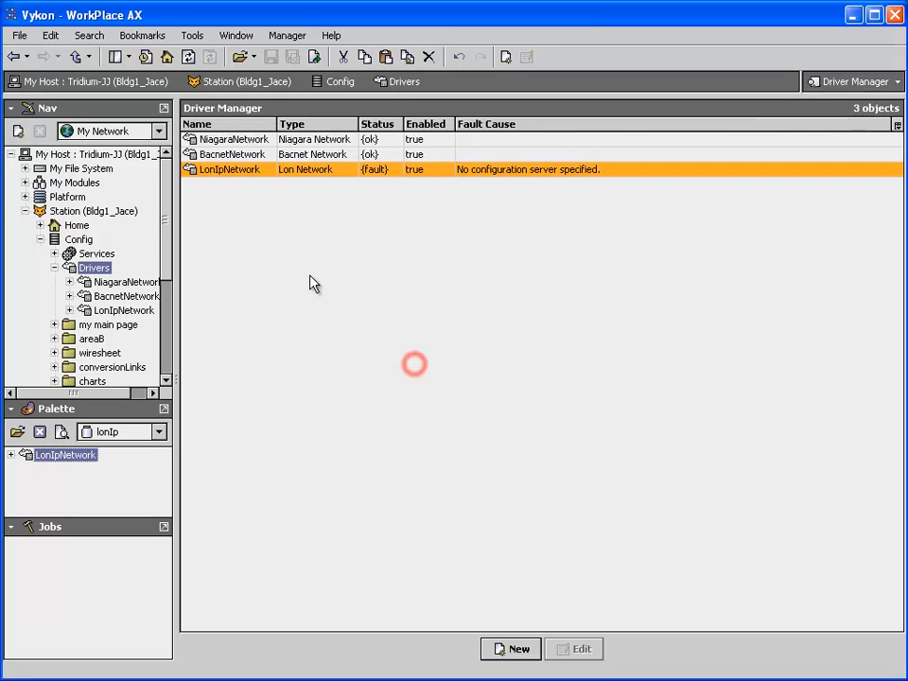
Open the LonIpNetwork's property sheet and check the Adapter choices in the ipChannel network configuration
{"action": "right_click", "coordinate": [229, 172]}
{"action": "mouse_move", "coordinate": [261, 182]}
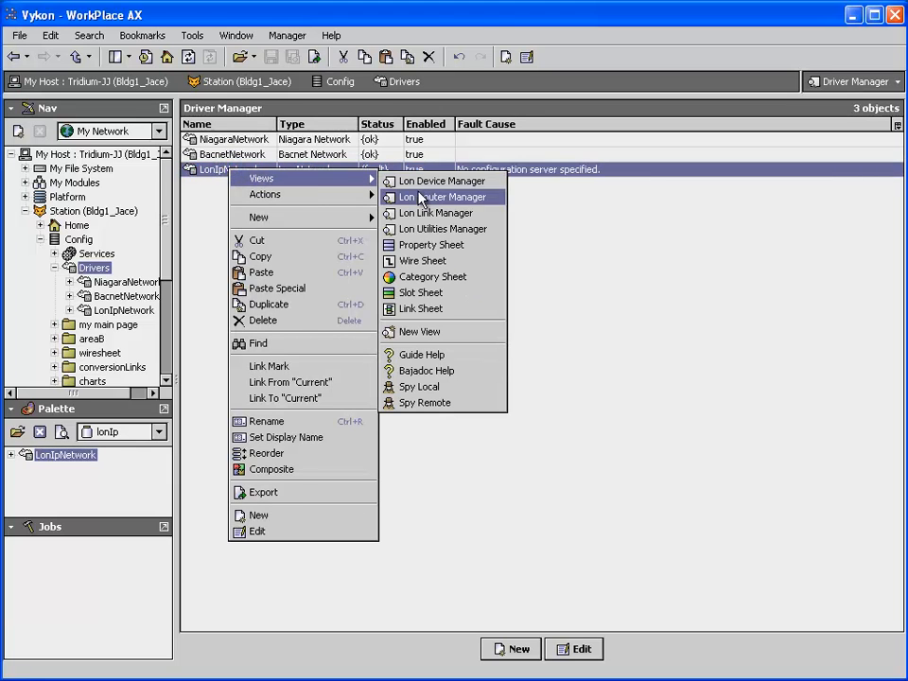
{"action": "left_click", "coordinate": [432, 244]}
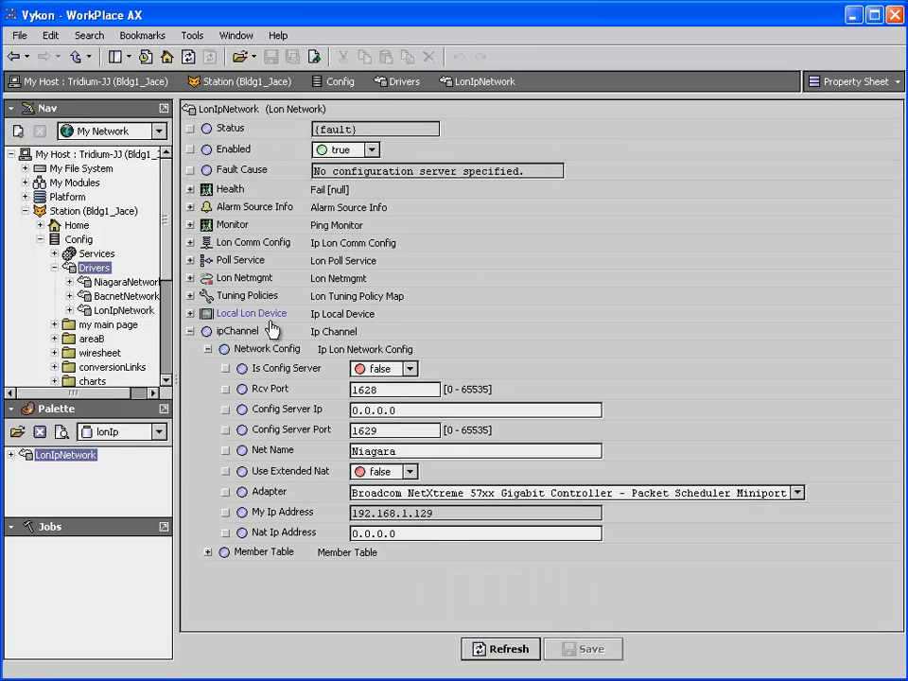
{"action": "left_click", "coordinate": [796, 494]}
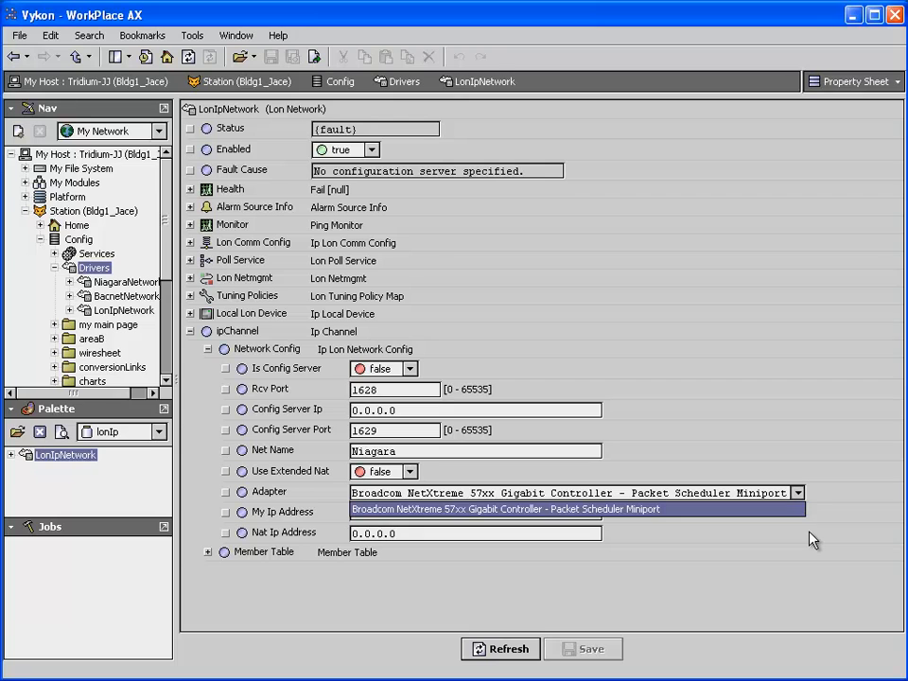
{"action": "left_click", "coordinate": [810, 537]}
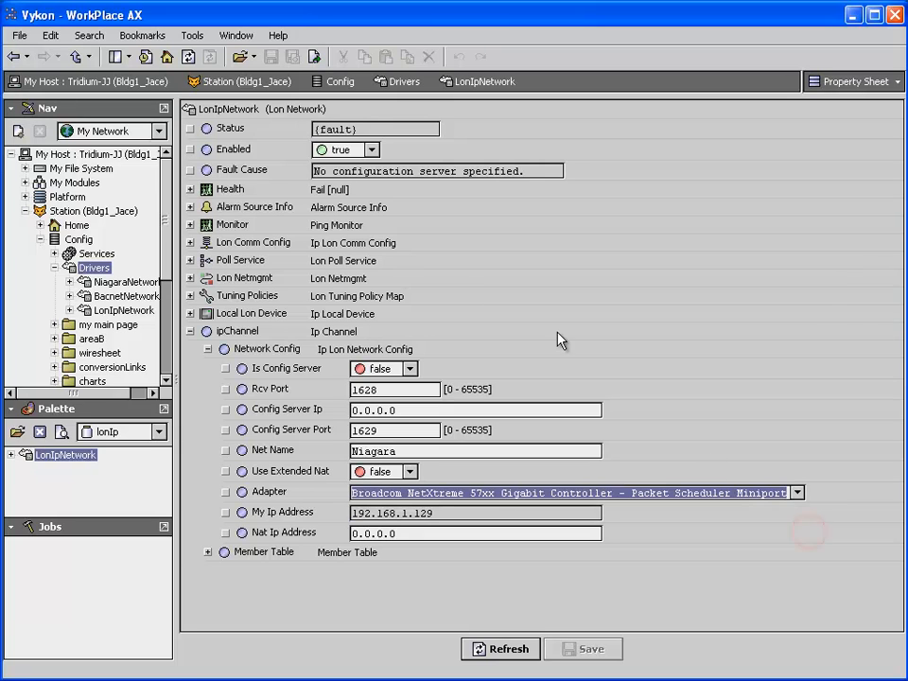
Open the station's Services and bring up the Email Account Manager of the EmailService
{"action": "double_click", "coordinate": [75, 239]}
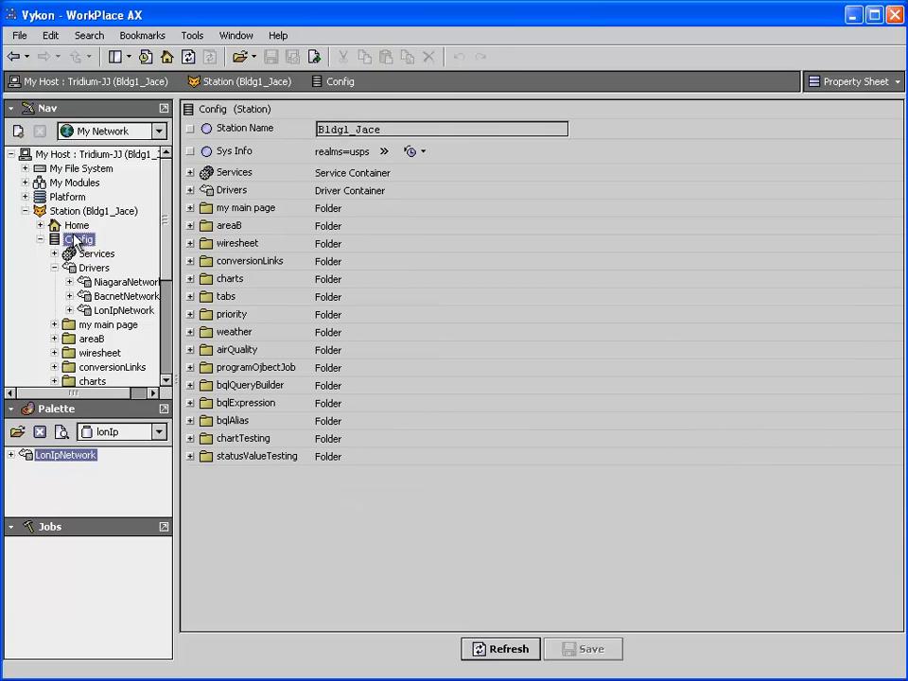
{"action": "double_click", "coordinate": [82, 255]}
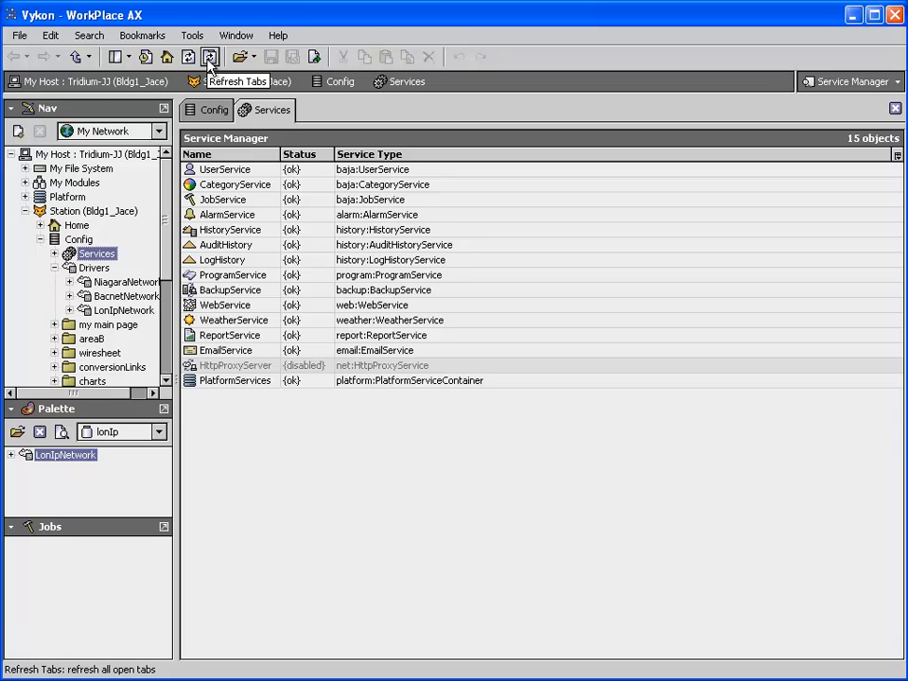
{"action": "left_click", "coordinate": [227, 350]}
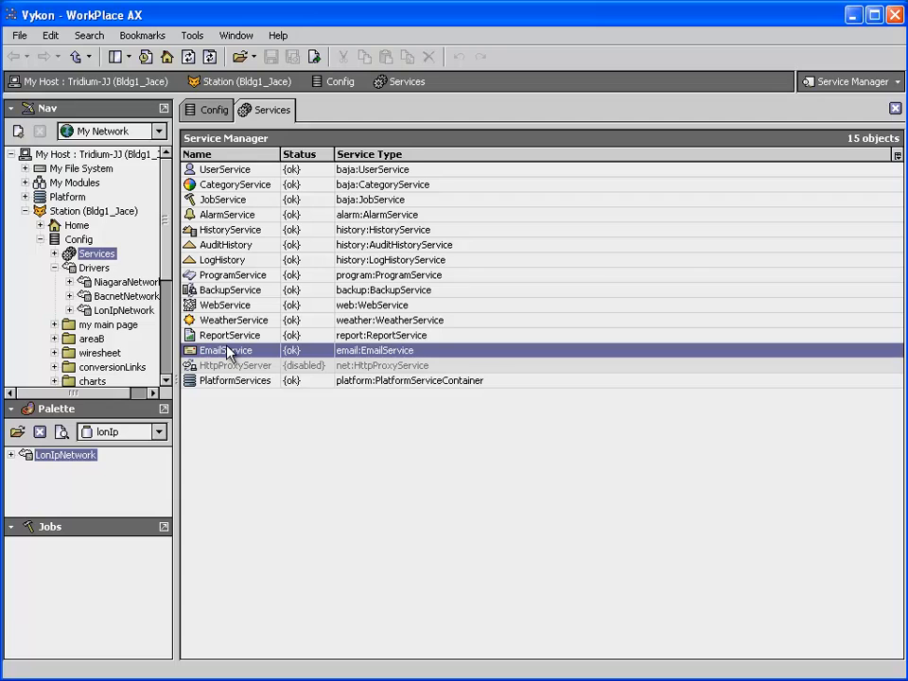
{"action": "double_click", "coordinate": [227, 350]}
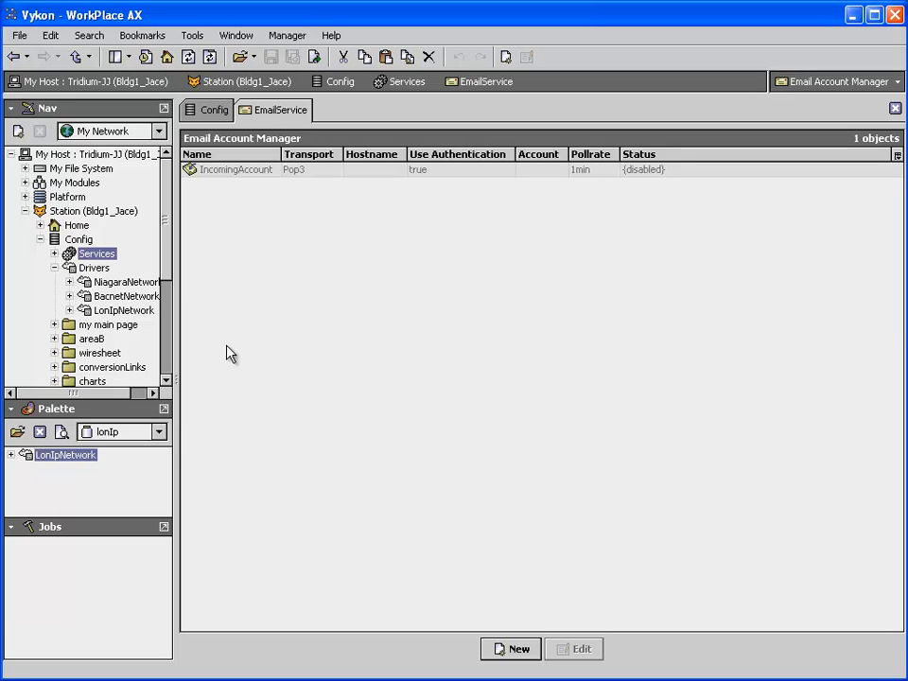
Check the account types offered for a new email account, cancelling without adding one
{"action": "left_click", "coordinate": [520, 650]}
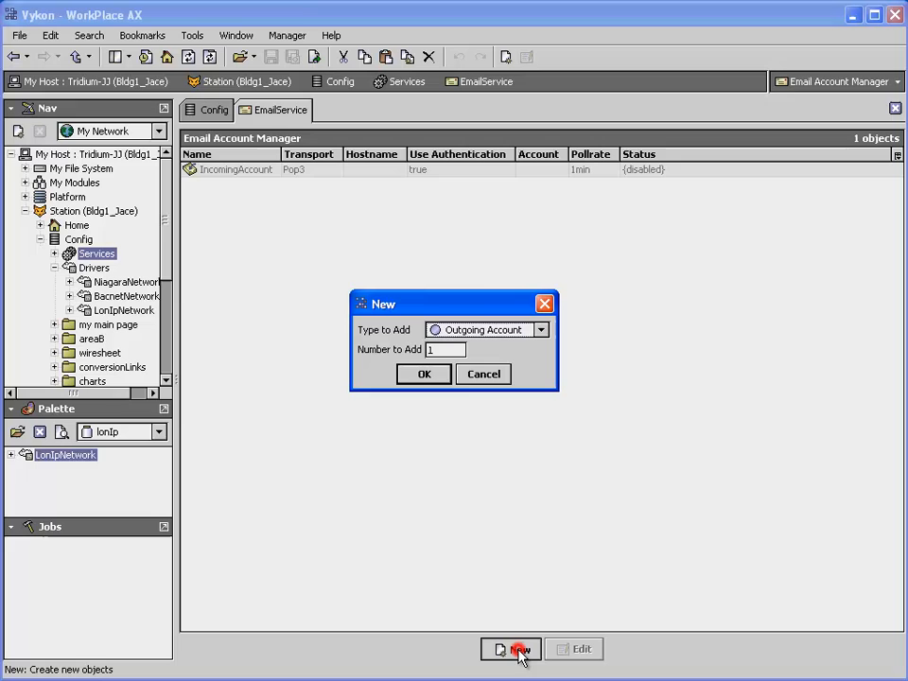
{"action": "left_click", "coordinate": [541, 331]}
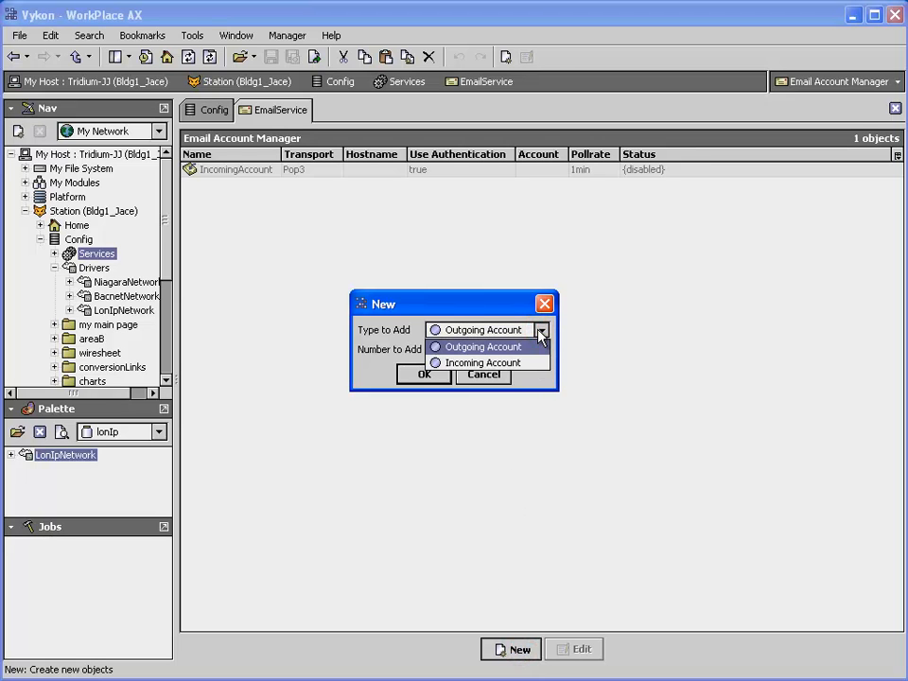
{"action": "left_click", "coordinate": [496, 379]}
{"action": "left_click", "coordinate": [496, 379]}
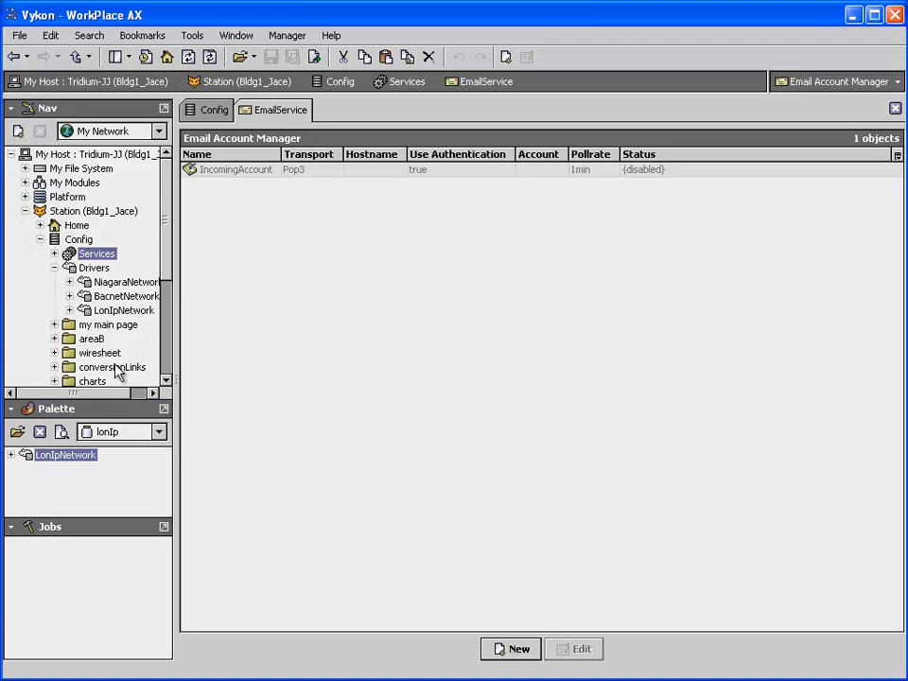
Open the statusValueTesting wire sheet and load the kitControl palette with its Conversion folder expanded
{"action": "left_click", "coordinate": [163, 109]}
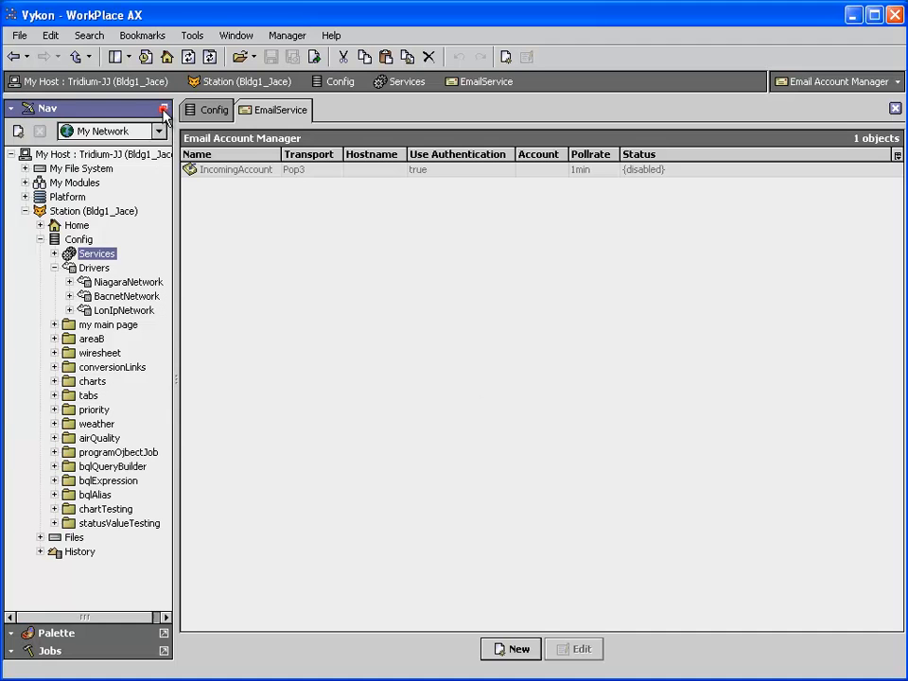
{"action": "double_click", "coordinate": [106, 525]}
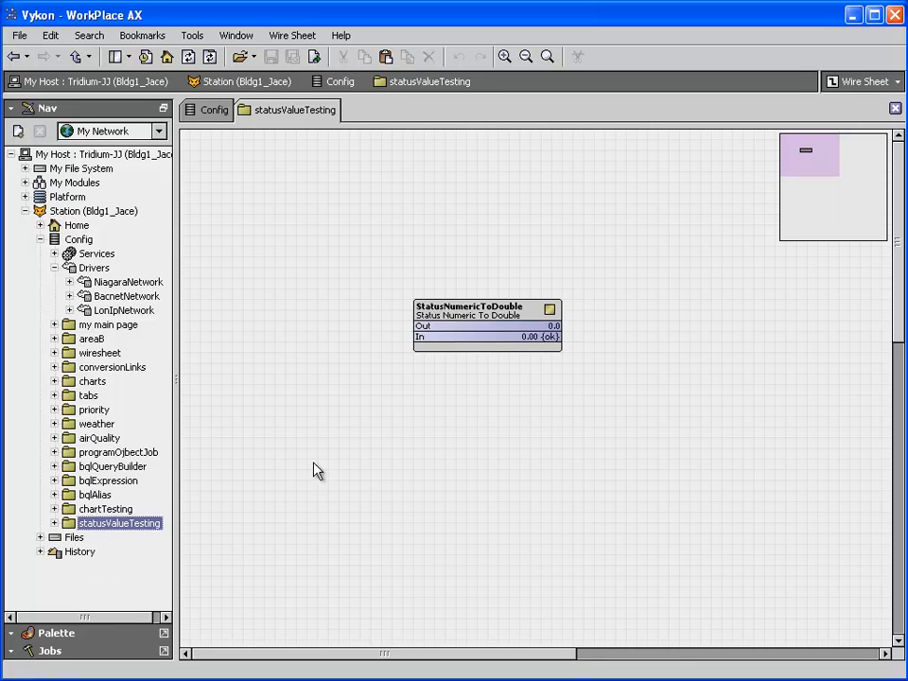
{"action": "left_click", "coordinate": [89, 633]}
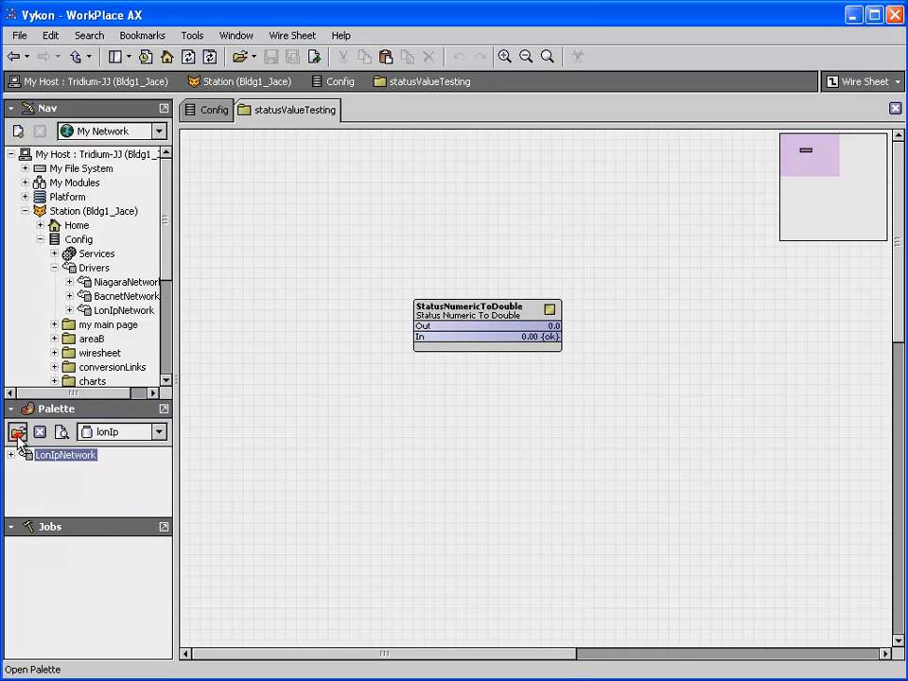
{"action": "left_click", "coordinate": [17, 432]}
{"action": "type", "text": "kitcon"}
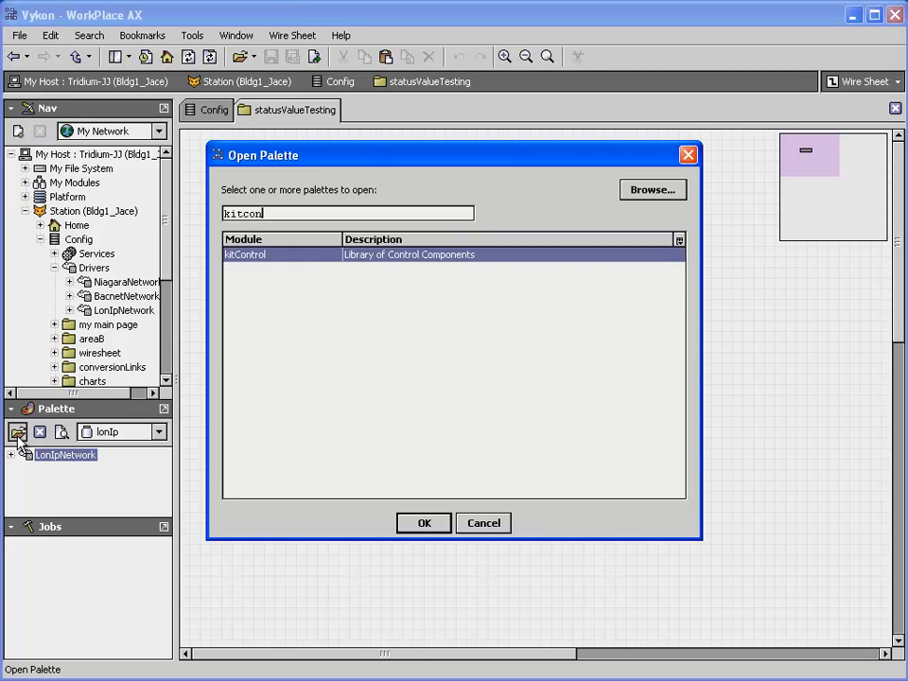
{"action": "key", "text": "Return"}
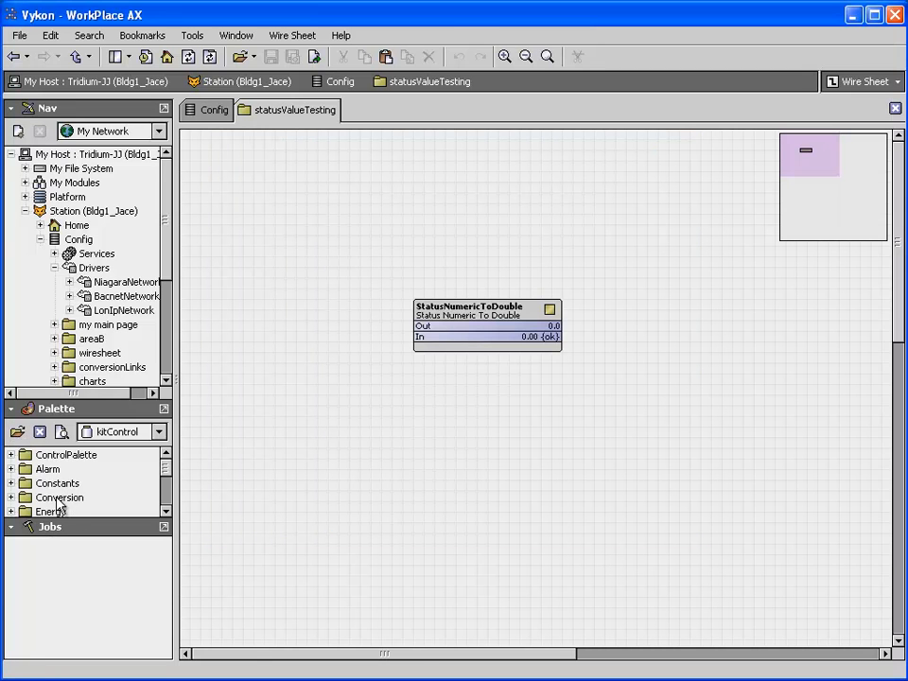
{"action": "left_click_drag", "start_coordinate": [82, 526], "coordinate": [82, 597]}
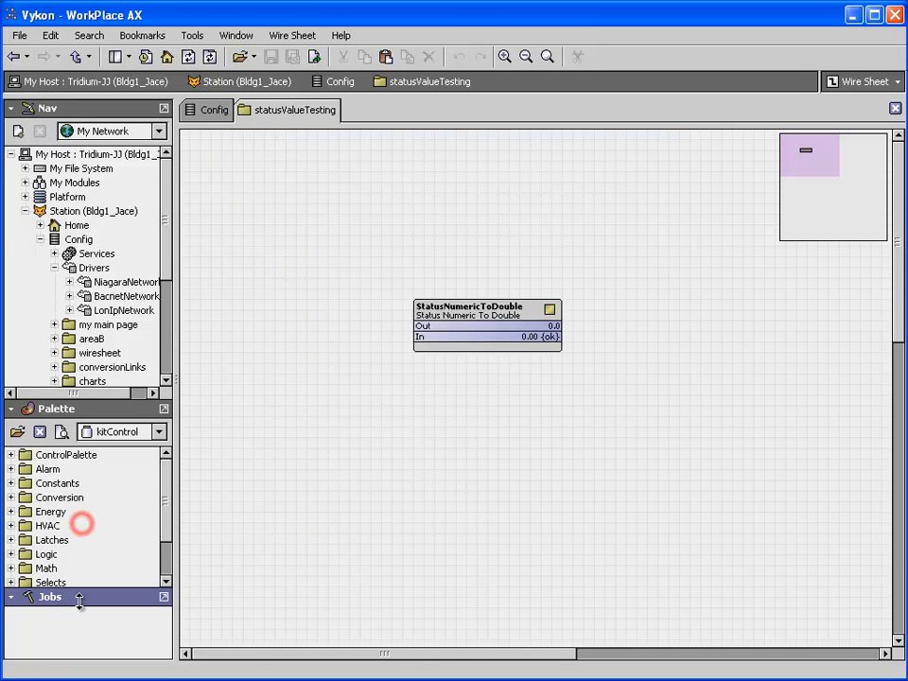
{"action": "left_click", "coordinate": [11, 498]}
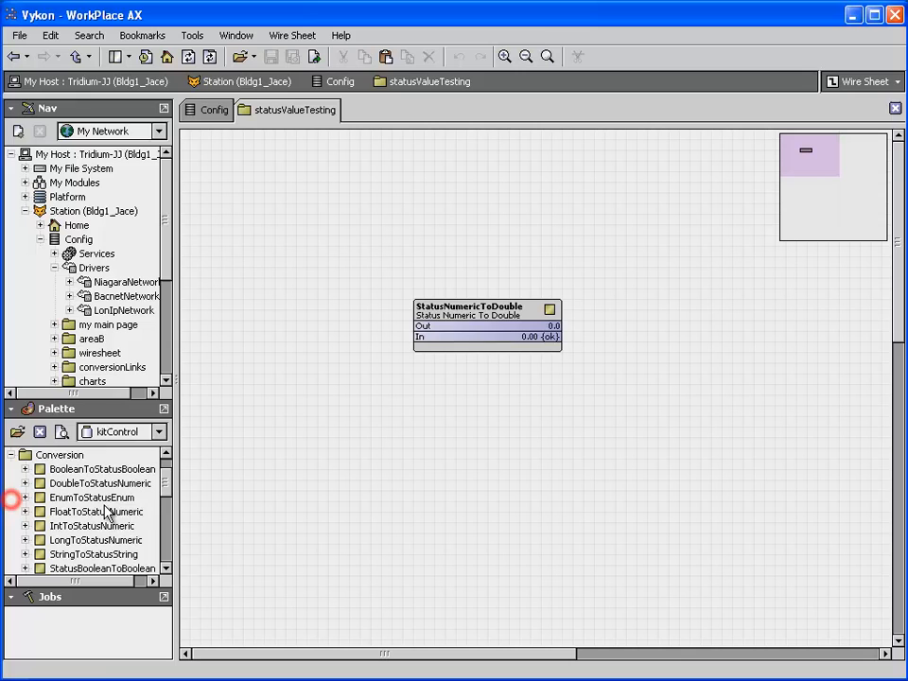
Open the StatusNumericToDouble property sheet, set On Null In Value to Use In Value and save
{"action": "left_click", "coordinate": [482, 331]}
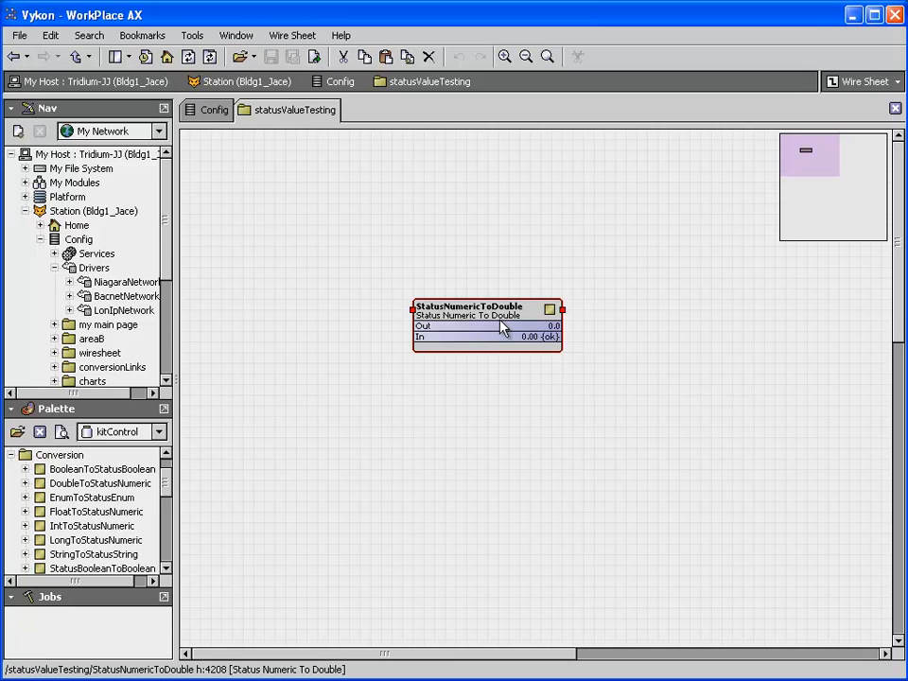
{"action": "double_click", "coordinate": [501, 326]}
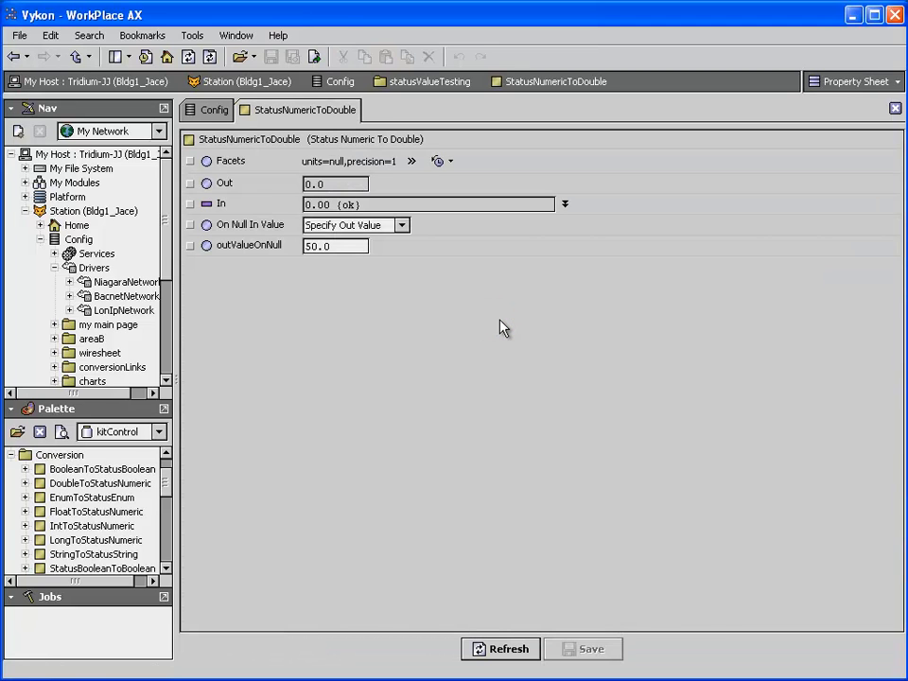
{"action": "left_click", "coordinate": [402, 227]}
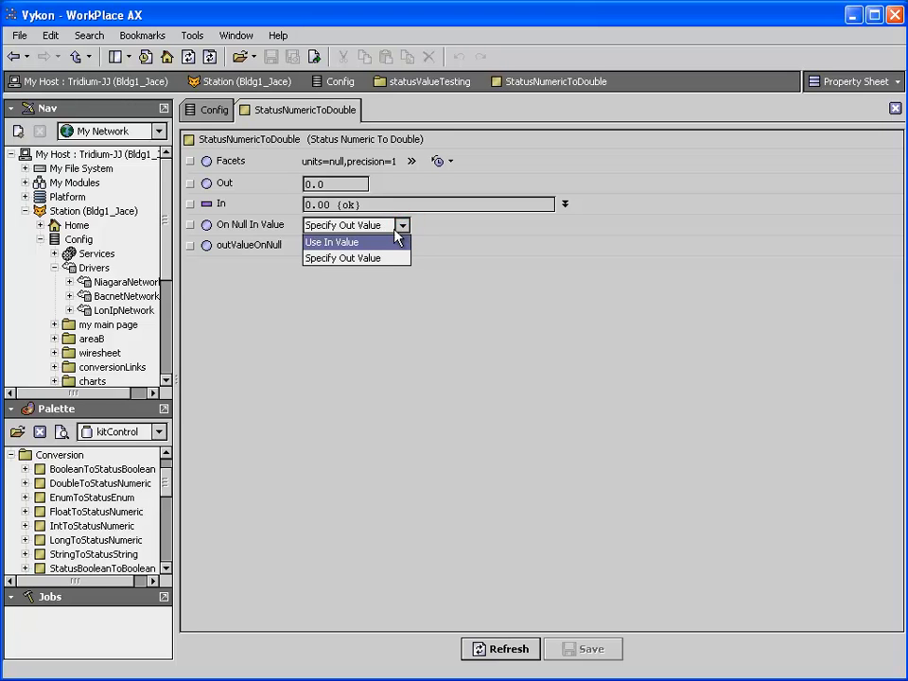
{"action": "left_click", "coordinate": [346, 244]}
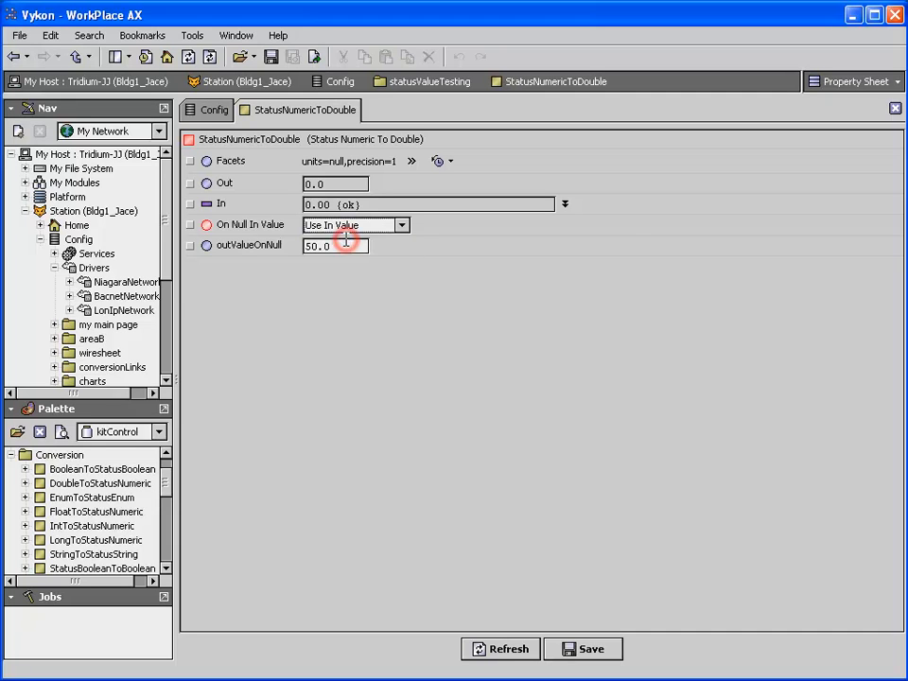
{"action": "left_click", "coordinate": [590, 648]}
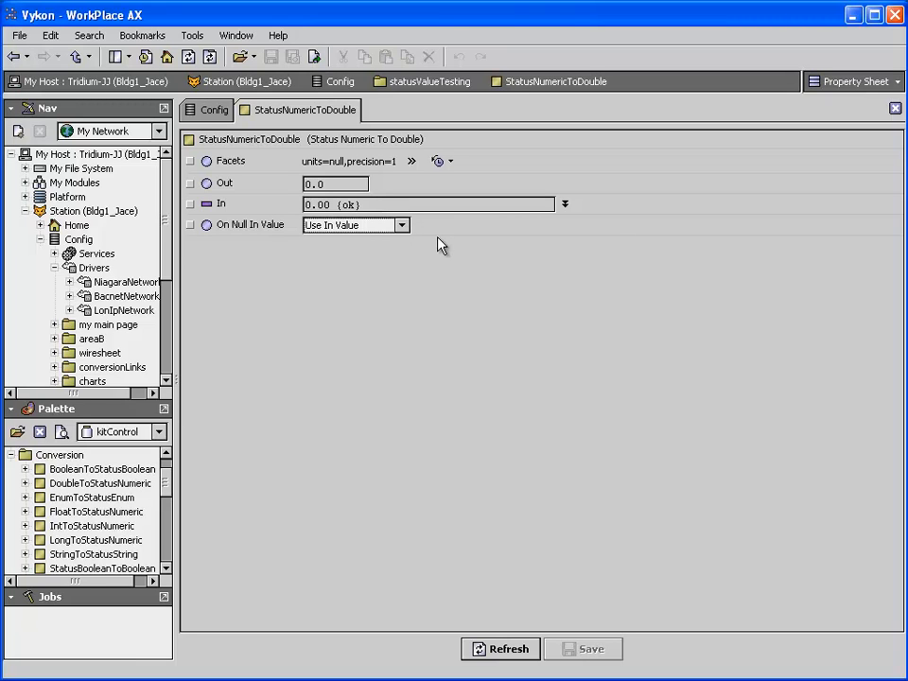
Expand the In property of StatusNumericToDouble, set its value to 75 and save
{"action": "left_click", "coordinate": [564, 203]}
{"action": "left_click", "coordinate": [375, 221]}
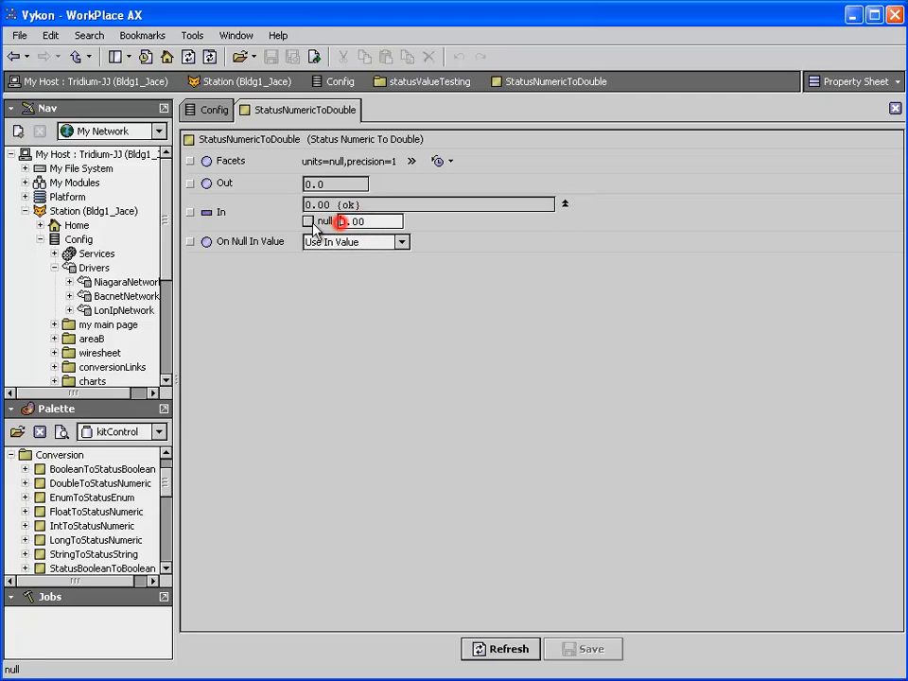
{"action": "double_click", "coordinate": [369, 221]}
{"action": "type", "text": "75"}
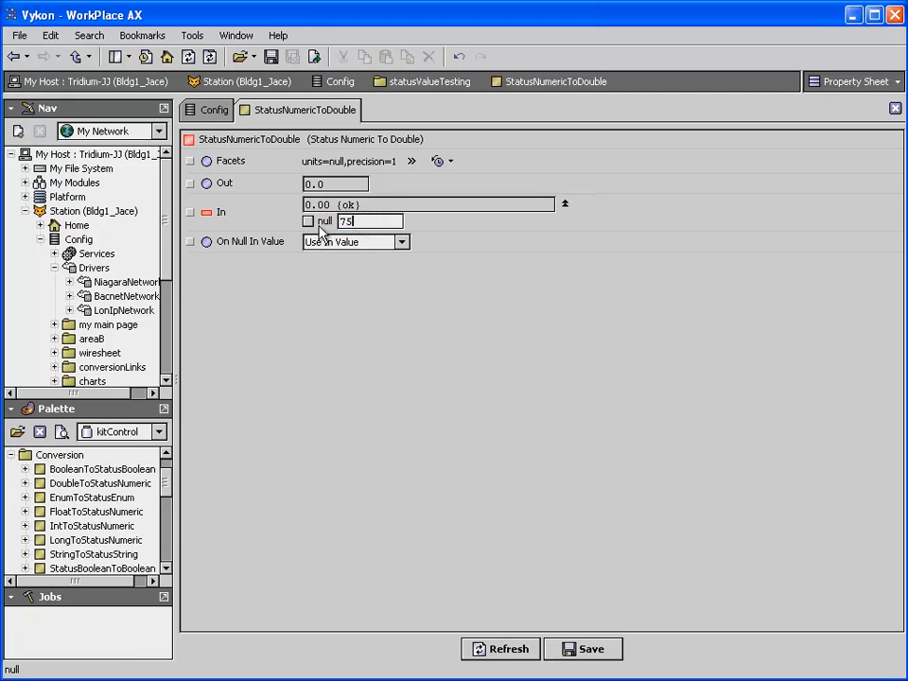
{"action": "key", "text": "Return"}
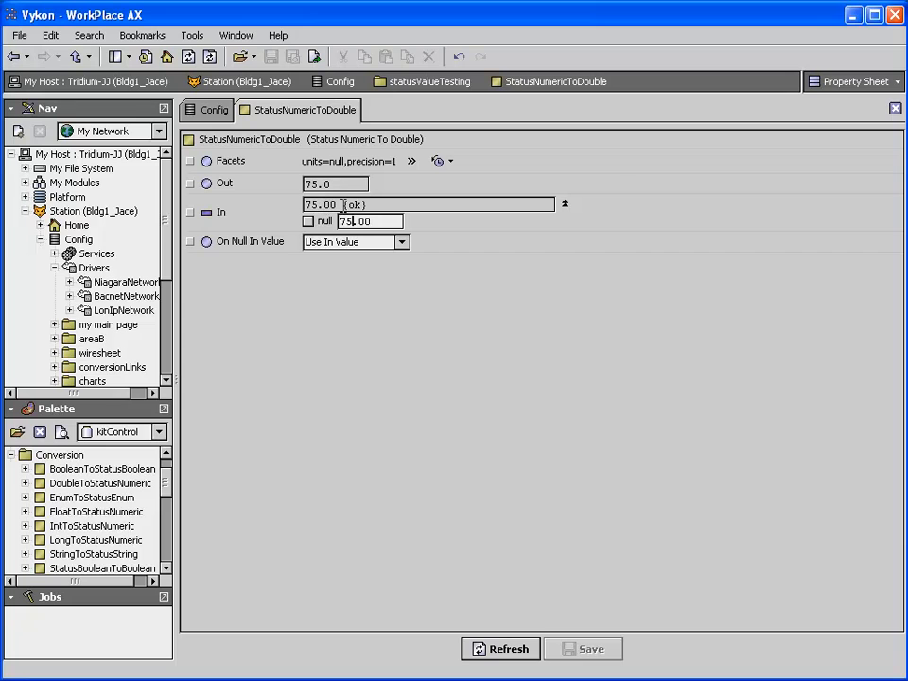
Mark the In property as null, save, and check the resulting Out value
{"action": "left_click", "coordinate": [308, 222]}
{"action": "left_click", "coordinate": [579, 649]}
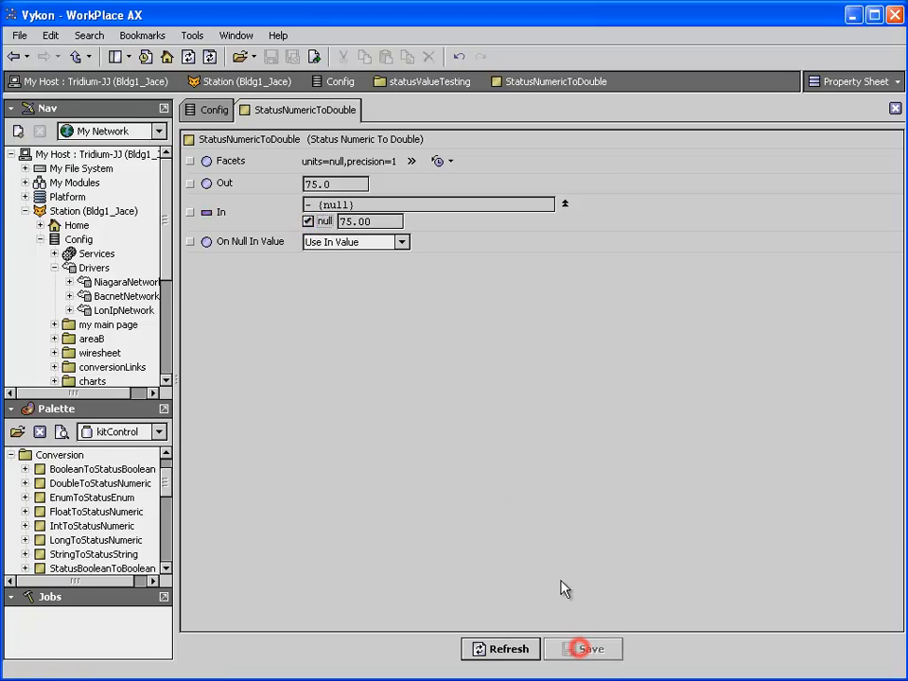
{"action": "left_click_drag", "start_coordinate": [329, 183], "coordinate": [307, 184]}
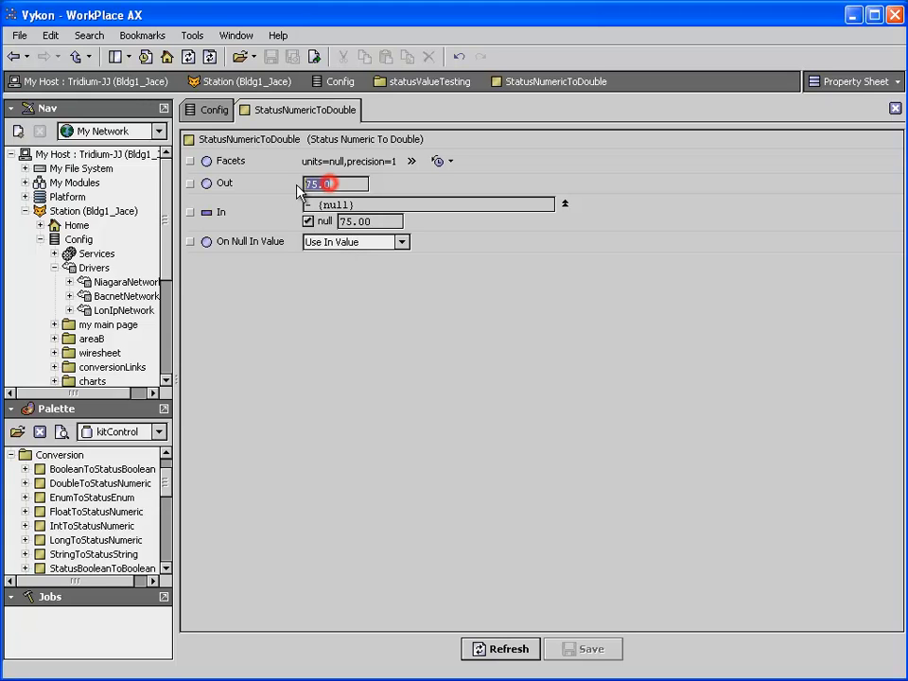
Set On Null In Value to Specify Out Value with an outValueOnNull of 25, saving both changes
{"action": "left_click", "coordinate": [401, 244]}
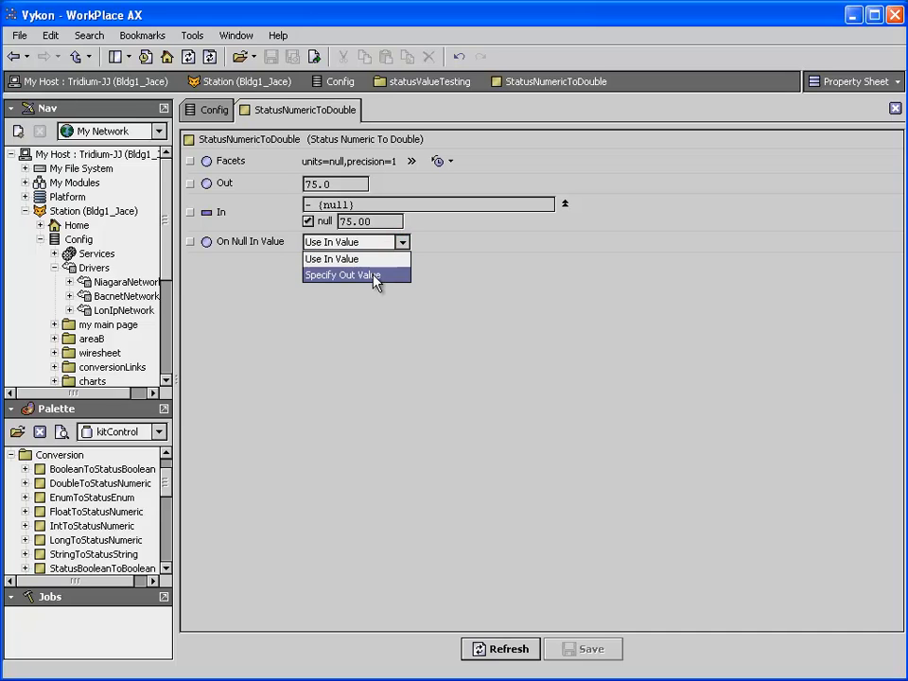
{"action": "left_click", "coordinate": [372, 275]}
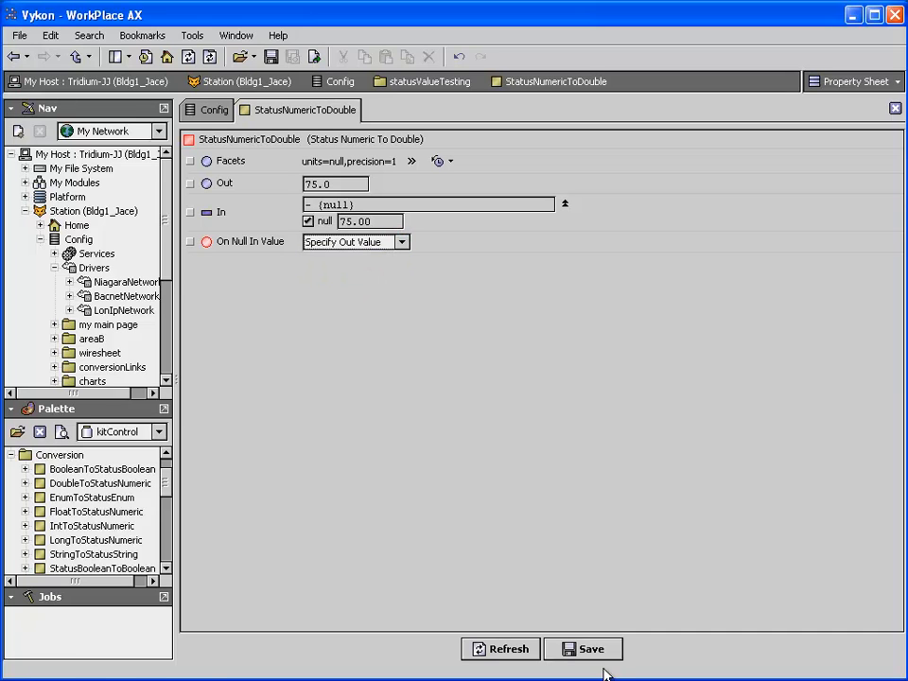
{"action": "left_click", "coordinate": [596, 651]}
{"action": "double_click", "coordinate": [334, 264]}
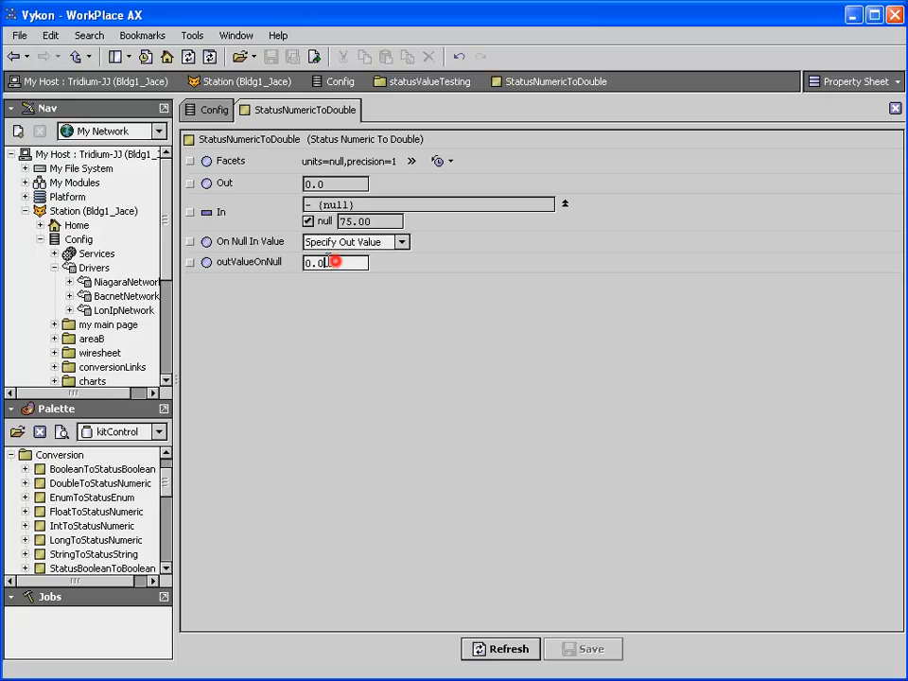
{"action": "type", "text": "25"}
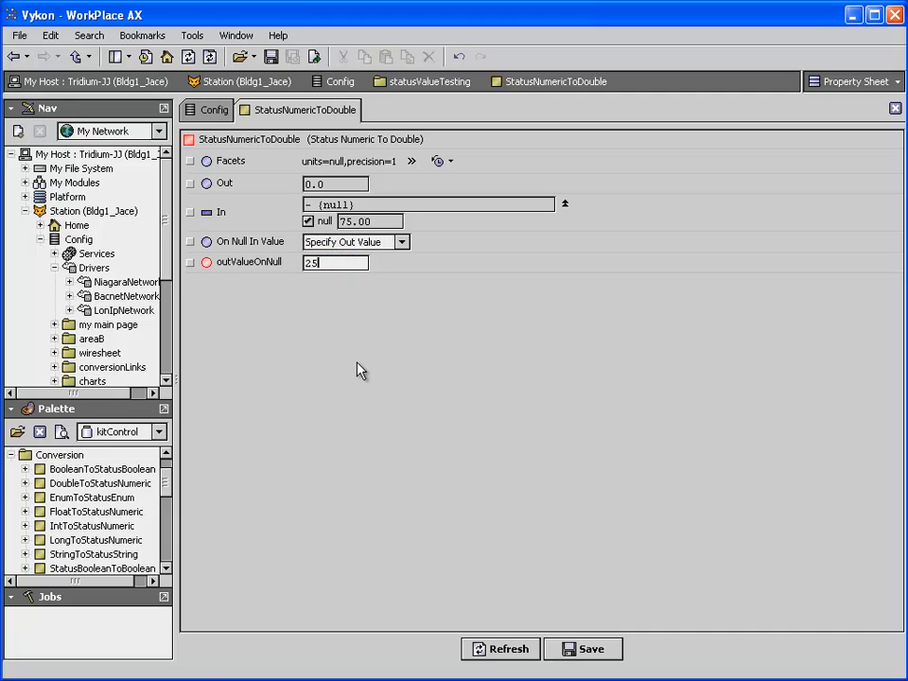
{"action": "left_click", "coordinate": [602, 647]}
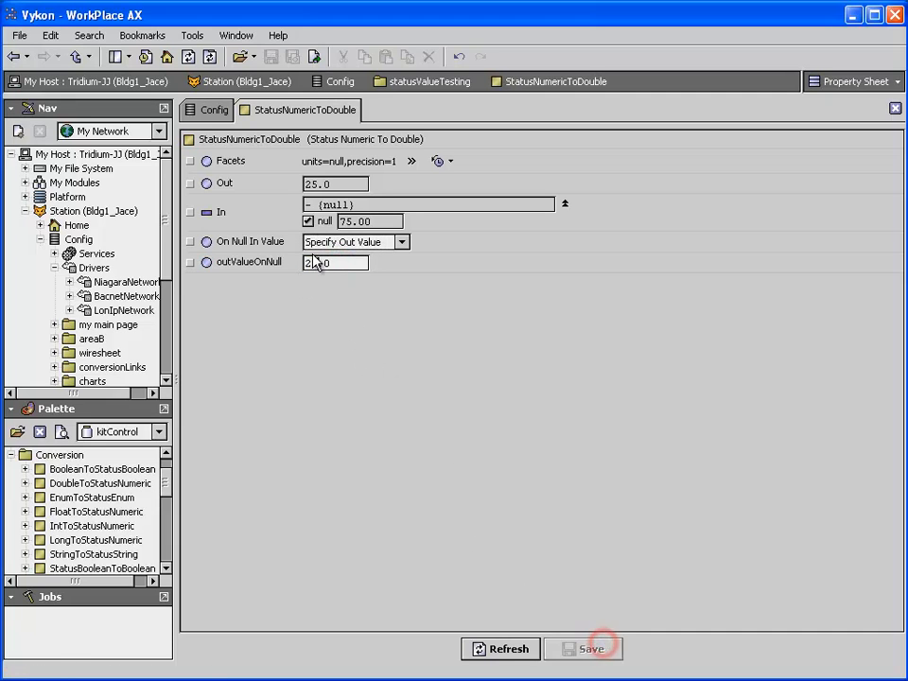
{"action": "double_click", "coordinate": [330, 264]}
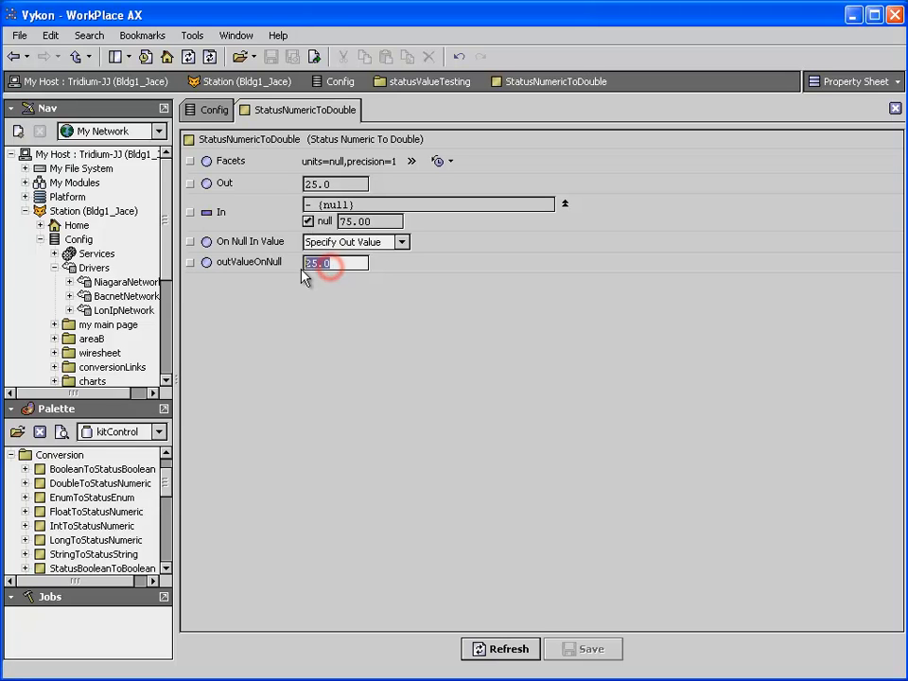
Clear the null flag on the In property, set its value to 77 and save
{"action": "left_click", "coordinate": [308, 221]}
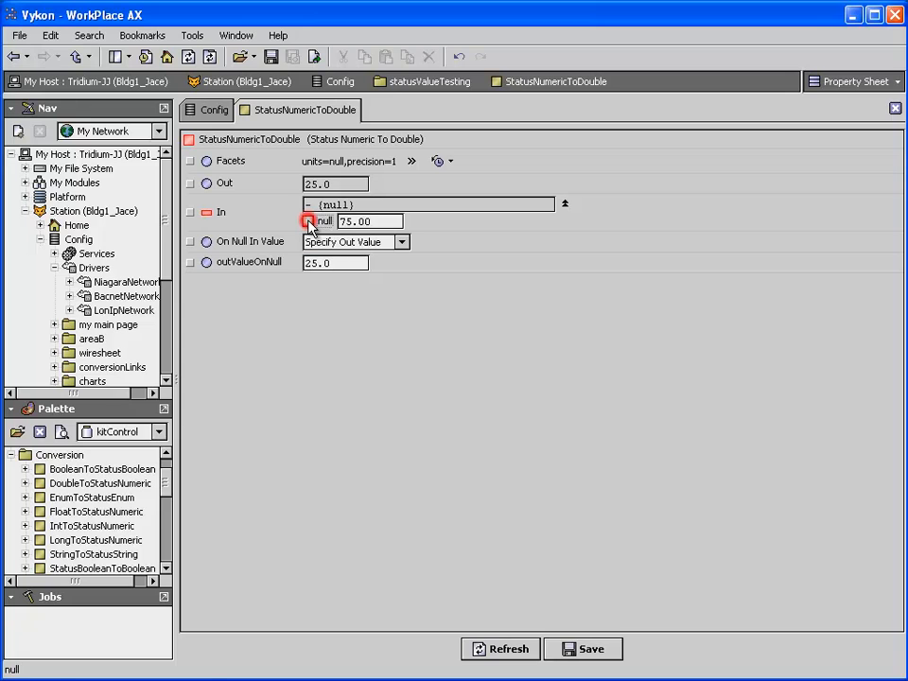
{"action": "left_click", "coordinate": [594, 649]}
{"action": "double_click", "coordinate": [381, 222]}
{"action": "type", "text": "77"}
{"action": "key", "text": "Return"}
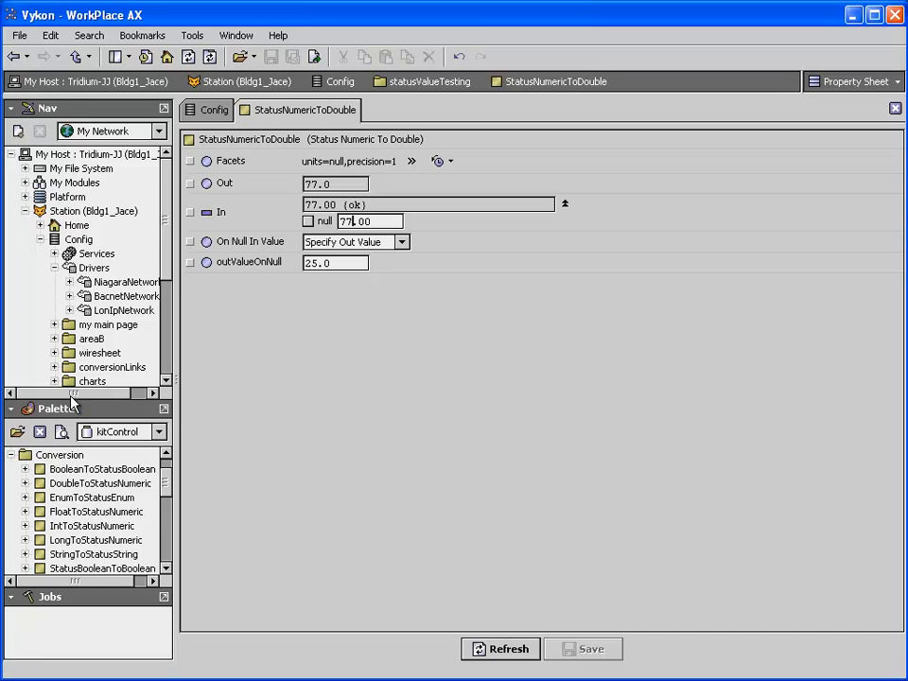
Open the programOjbectJob folder and view jobProgramExample's code in the Program Editor
{"action": "left_click", "coordinate": [163, 109]}
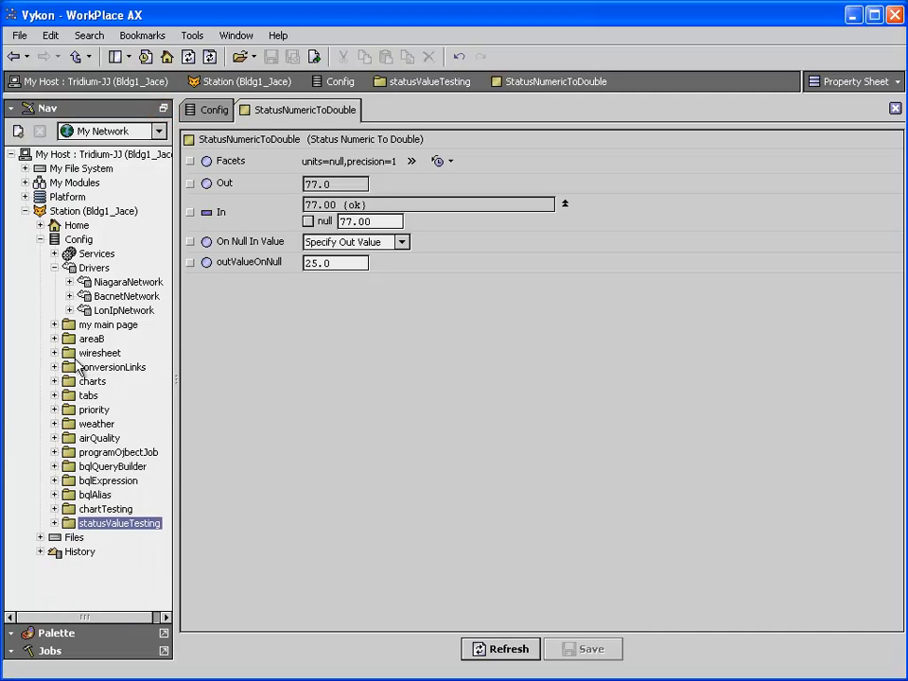
{"action": "double_click", "coordinate": [103, 455]}
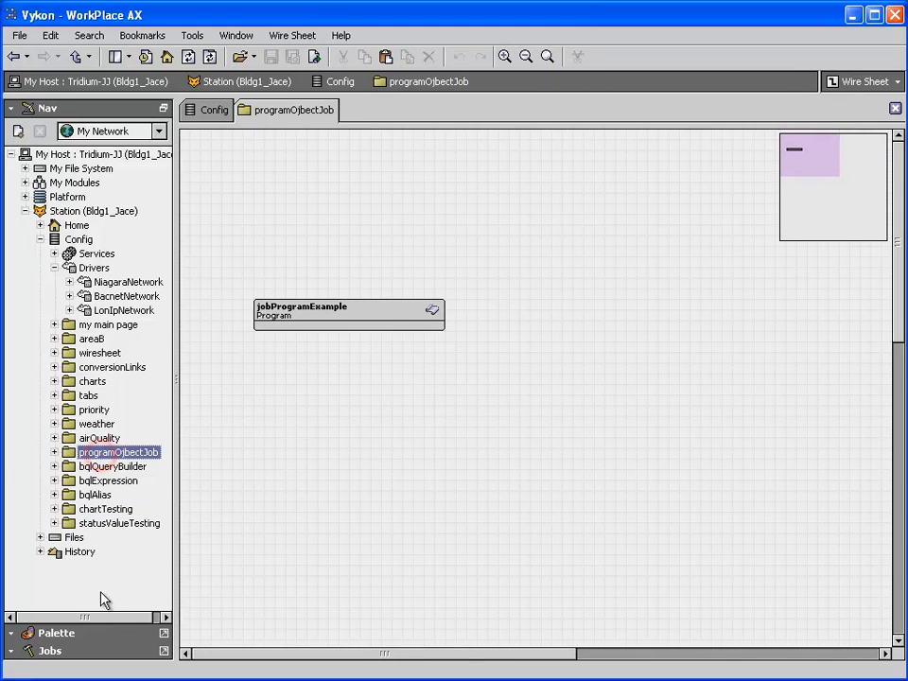
{"action": "right_click", "coordinate": [343, 319]}
{"action": "left_click", "coordinate": [416, 323]}
{"action": "left_click", "coordinate": [542, 346]}
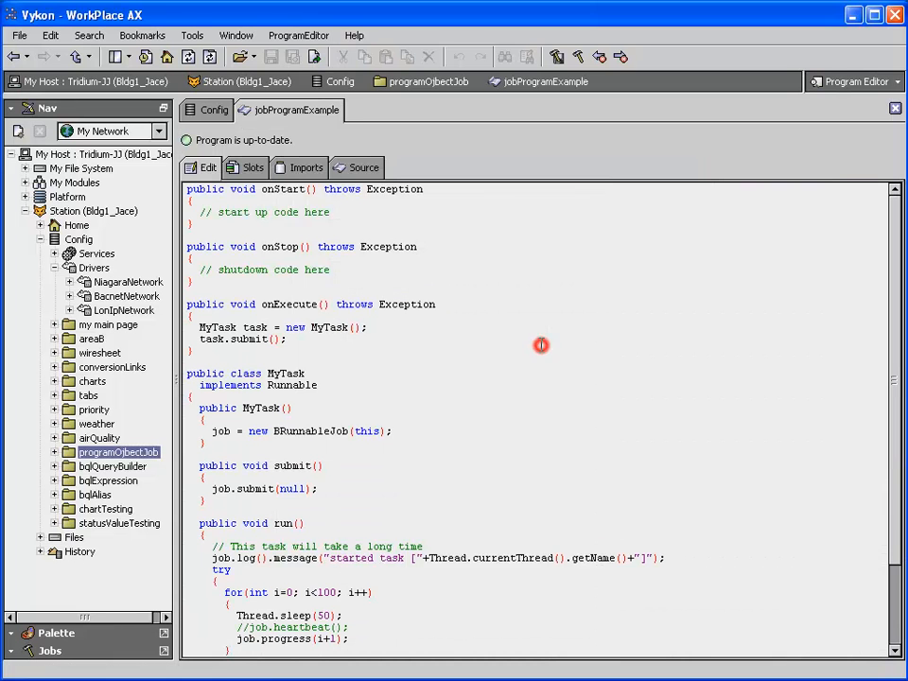
Highlight BRunnableJob in the code, return to the programOjbectJob wire sheet, and execute jobProgramExample with the Jobs side bar expanded
{"action": "left_click_drag", "start_coordinate": [275, 430], "coordinate": [354, 431]}
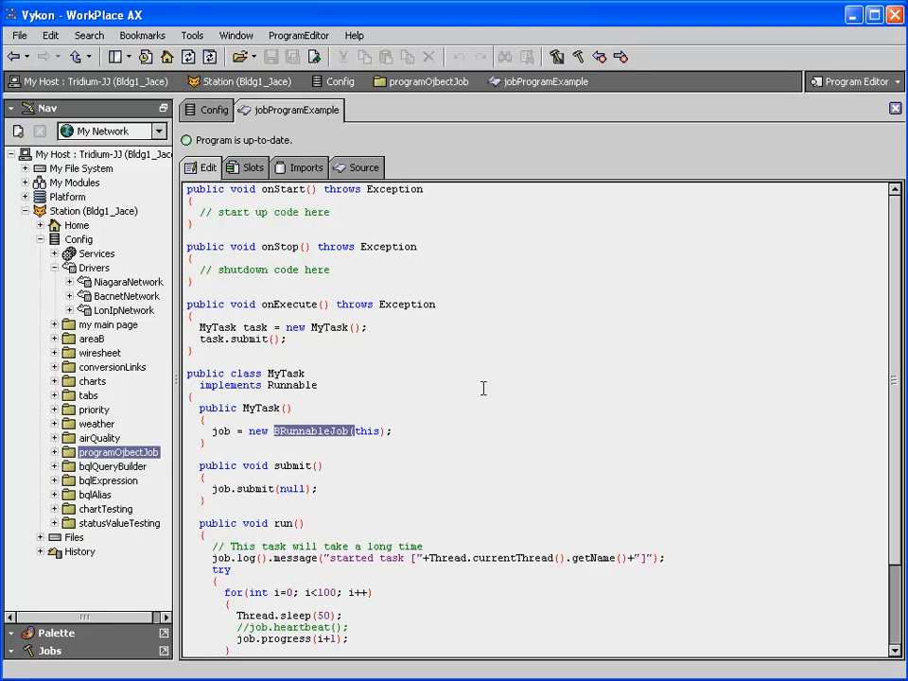
{"action": "left_click", "coordinate": [13, 59]}
{"action": "left_click", "coordinate": [90, 652]}
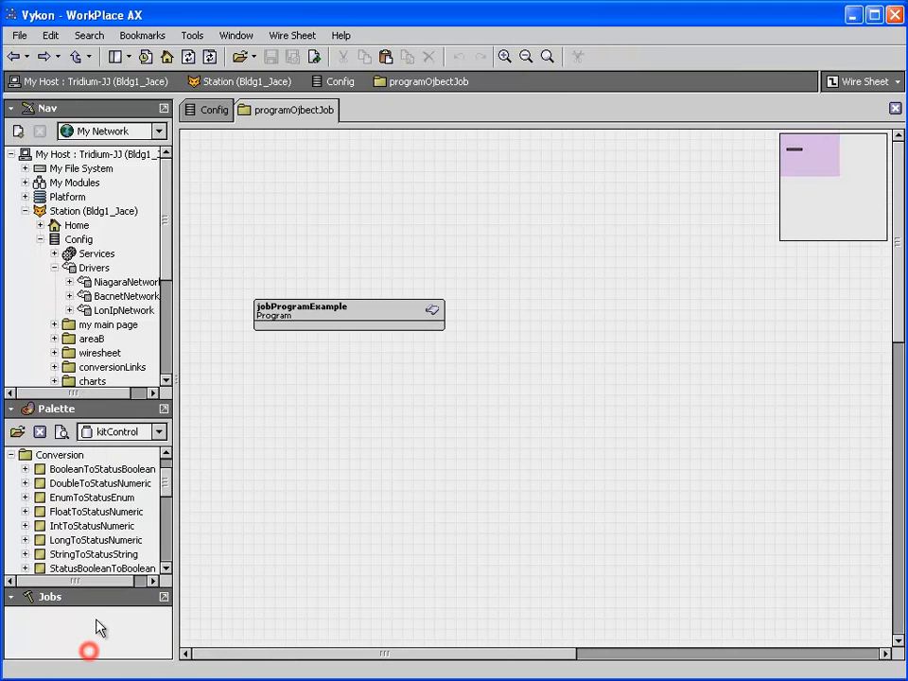
{"action": "right_click", "coordinate": [323, 309]}
{"action": "mouse_move", "coordinate": [379, 337]}
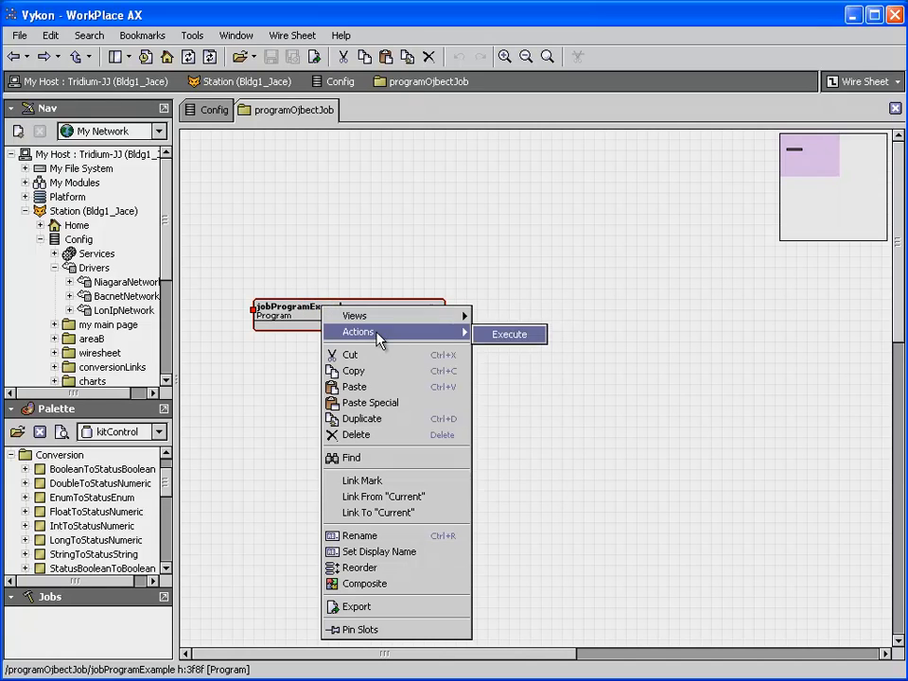
{"action": "left_click", "coordinate": [502, 337]}
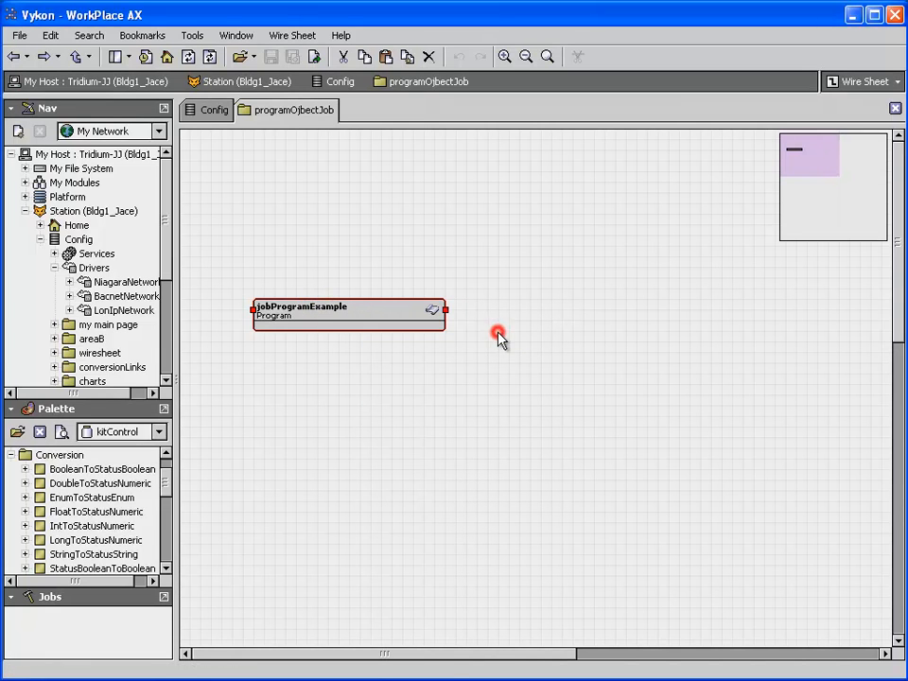
Enlarge the Jobs side bar and review the Runnable job's log, closing it when finished
{"action": "left_click_drag", "start_coordinate": [175, 515], "coordinate": [367, 526]}
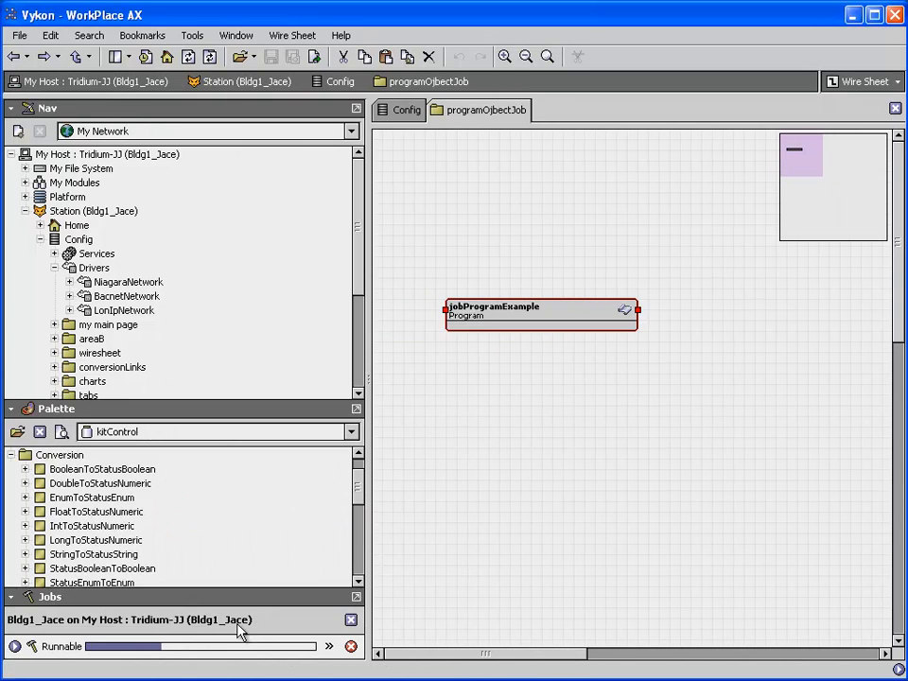
{"action": "left_click_drag", "start_coordinate": [241, 597], "coordinate": [237, 526]}
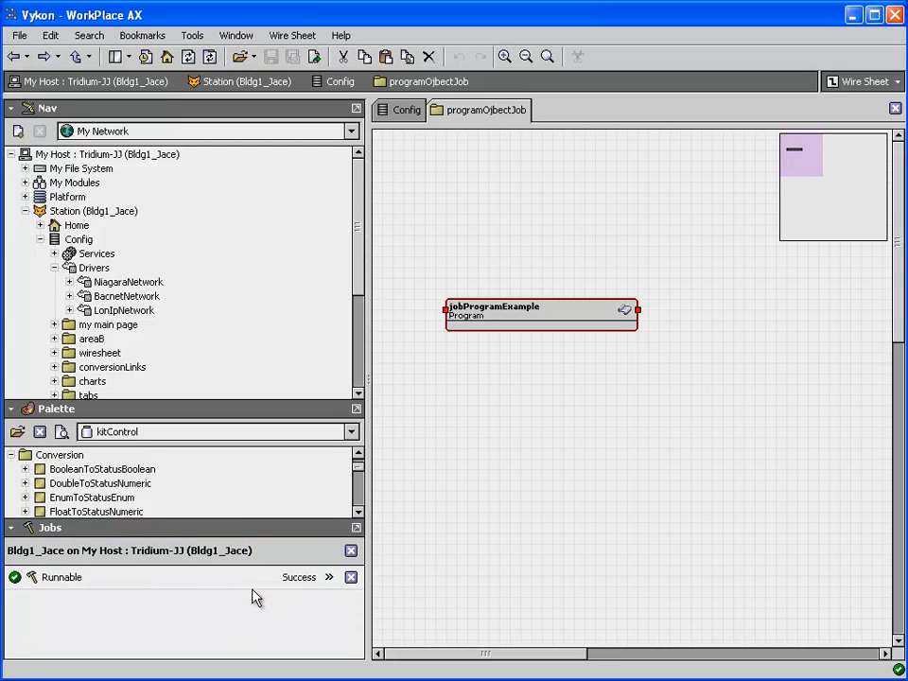
{"action": "left_click", "coordinate": [329, 579]}
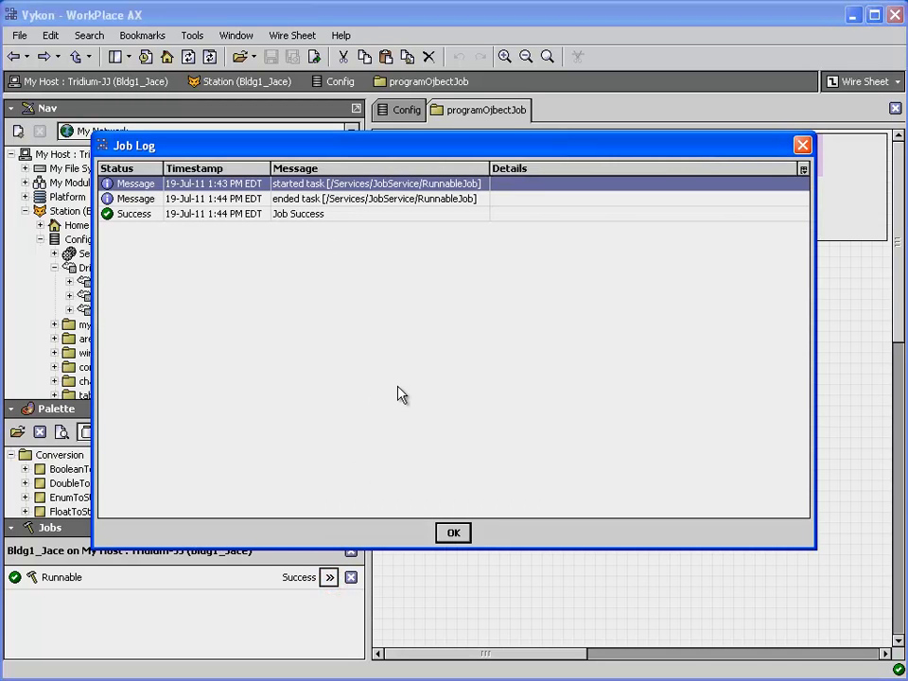
{"action": "left_click", "coordinate": [452, 535]}
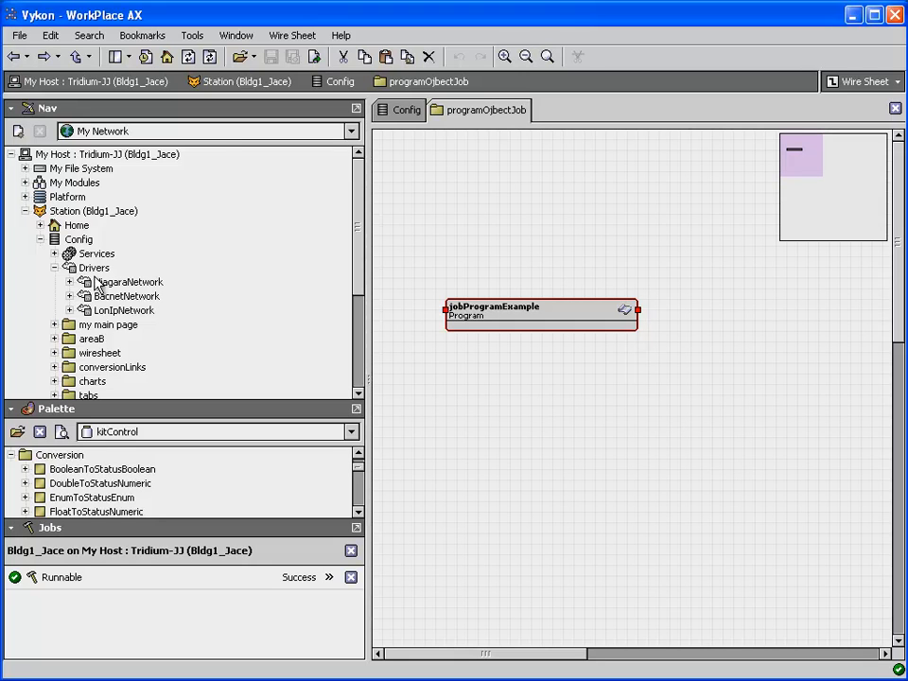
Maximize the Nav side bar, open the station's ProgramService in the Batch Editor, and narrow the side bar to widen the editor
{"action": "left_click", "coordinate": [356, 111]}
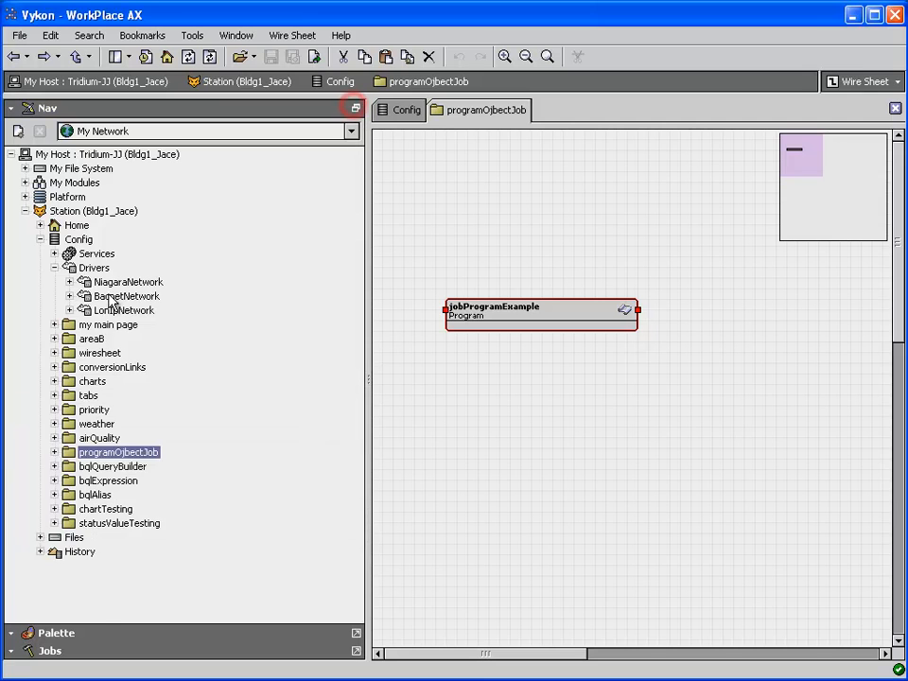
{"action": "left_click", "coordinate": [53, 254]}
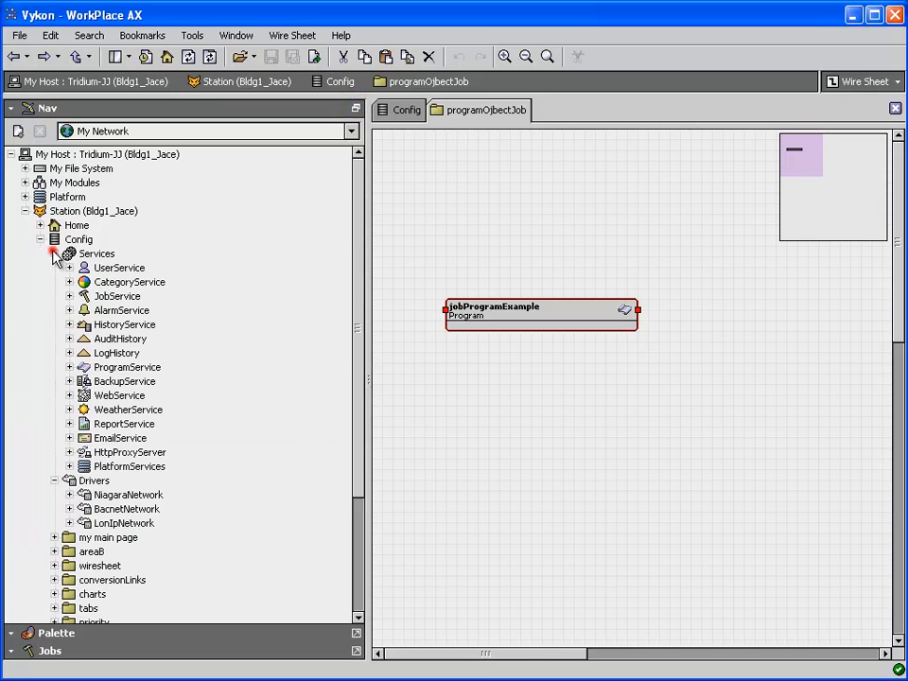
{"action": "double_click", "coordinate": [106, 367]}
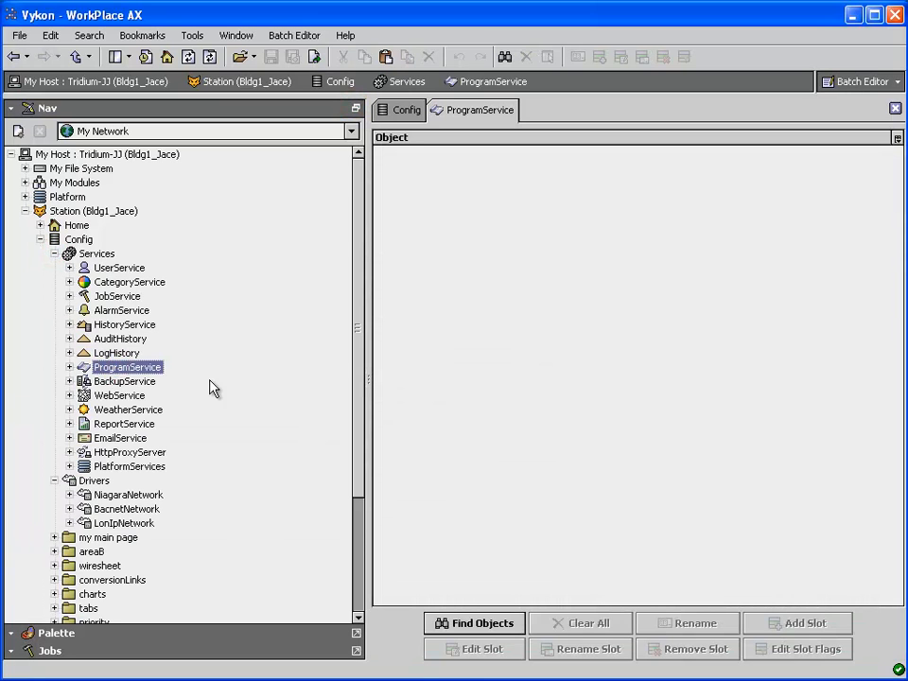
{"action": "left_click_drag", "start_coordinate": [369, 356], "coordinate": [233, 369]}
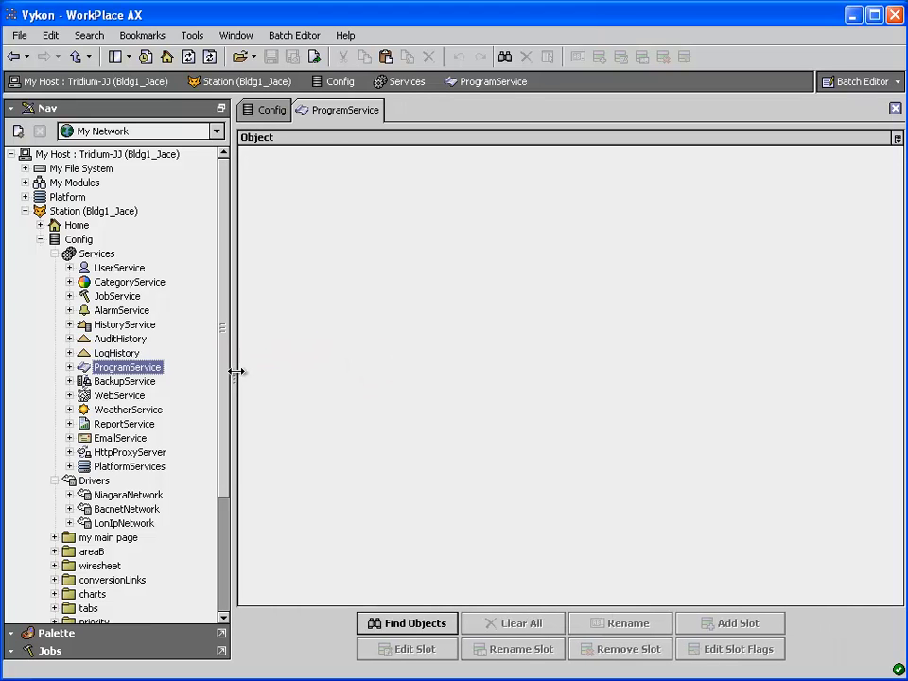
Find objects for batch editing with the saved query "alarm source extensions"
{"action": "left_click", "coordinate": [430, 619]}
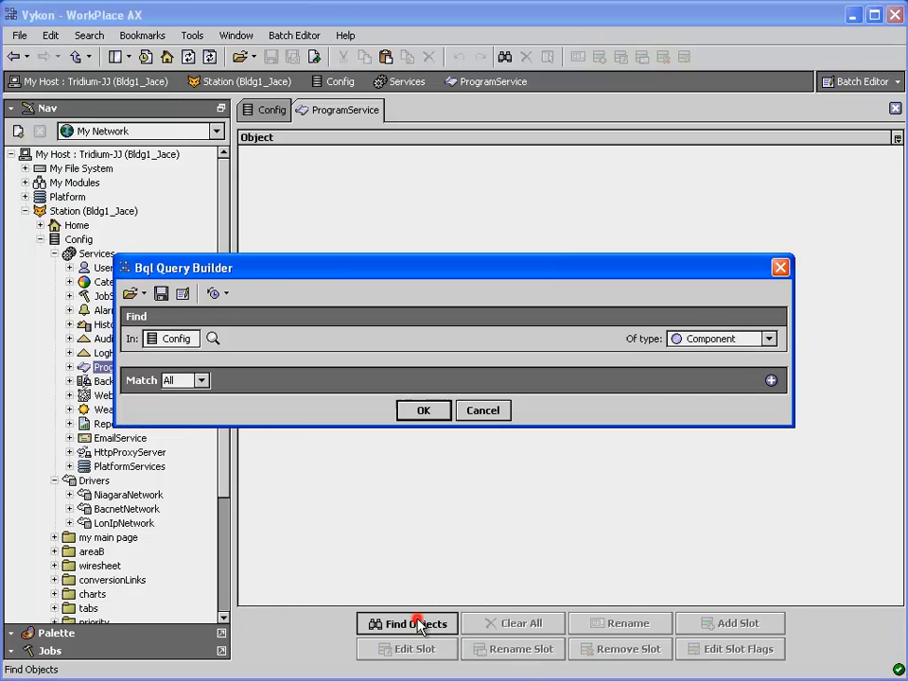
{"action": "left_click", "coordinate": [132, 294]}
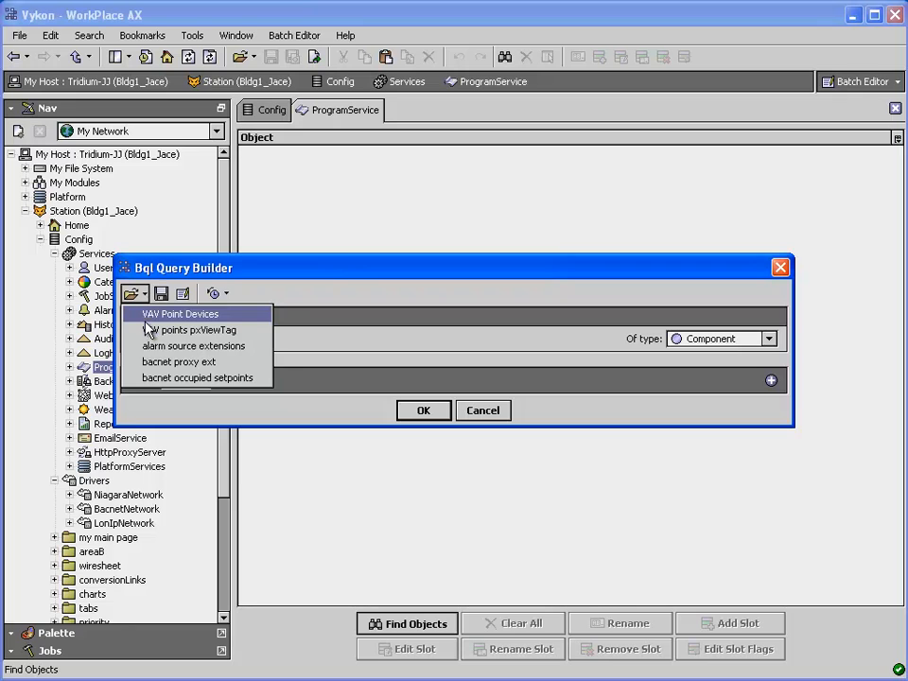
{"action": "left_click", "coordinate": [176, 346]}
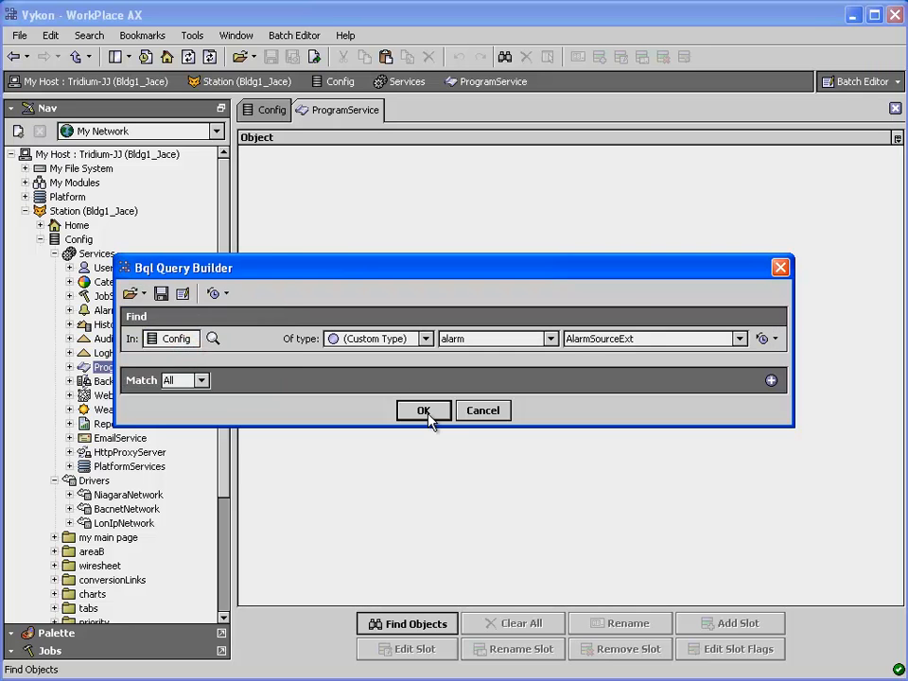
{"action": "left_click", "coordinate": [425, 412]}
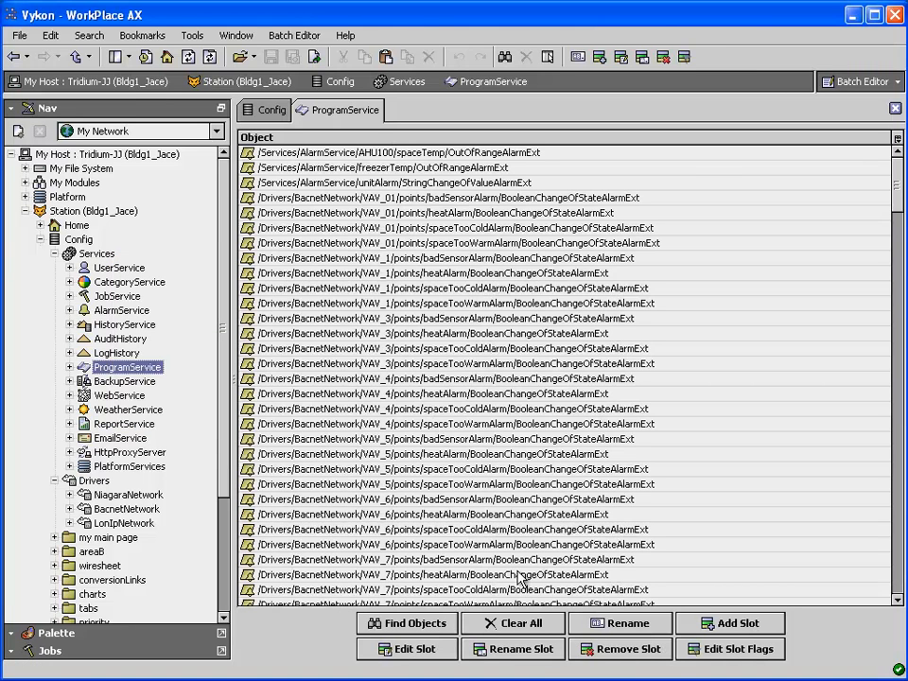
Examine the new values offered for the alarmClass property when editing the slot, and leave without changing it
{"action": "left_click", "coordinate": [417, 649]}
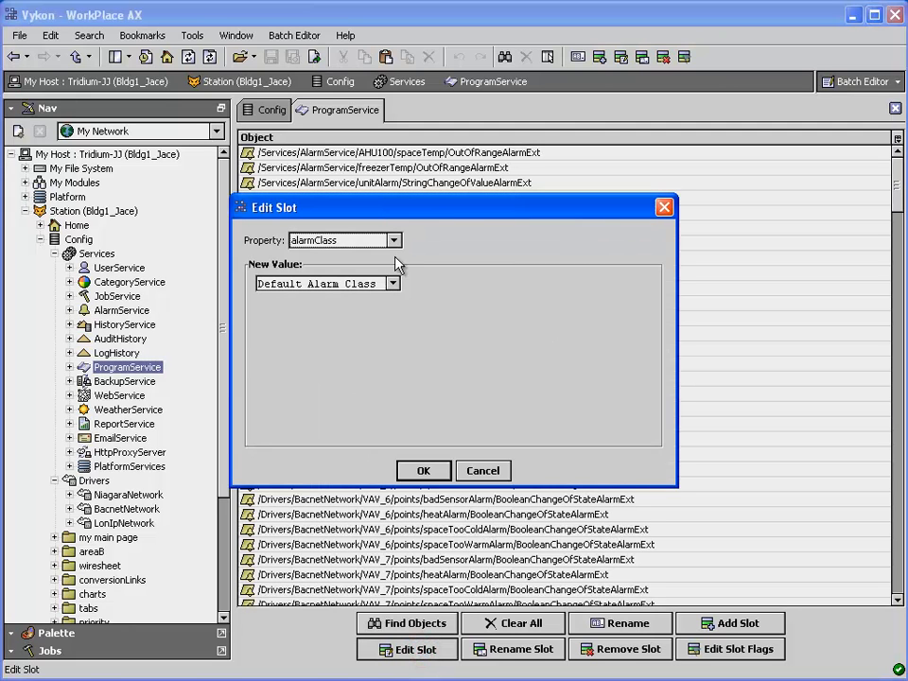
{"action": "left_click", "coordinate": [393, 284]}
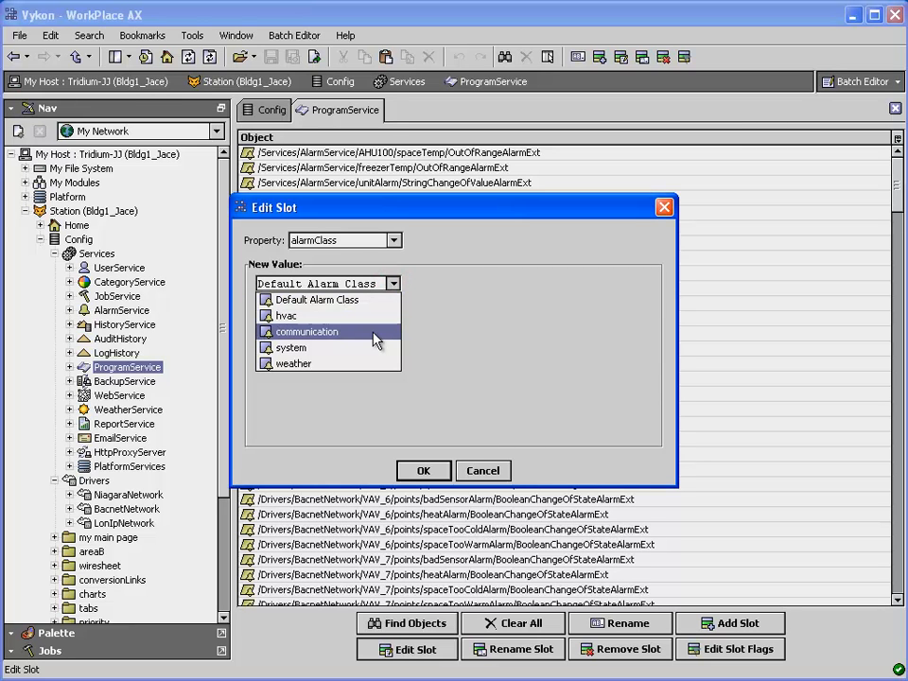
{"action": "left_click", "coordinate": [436, 299]}
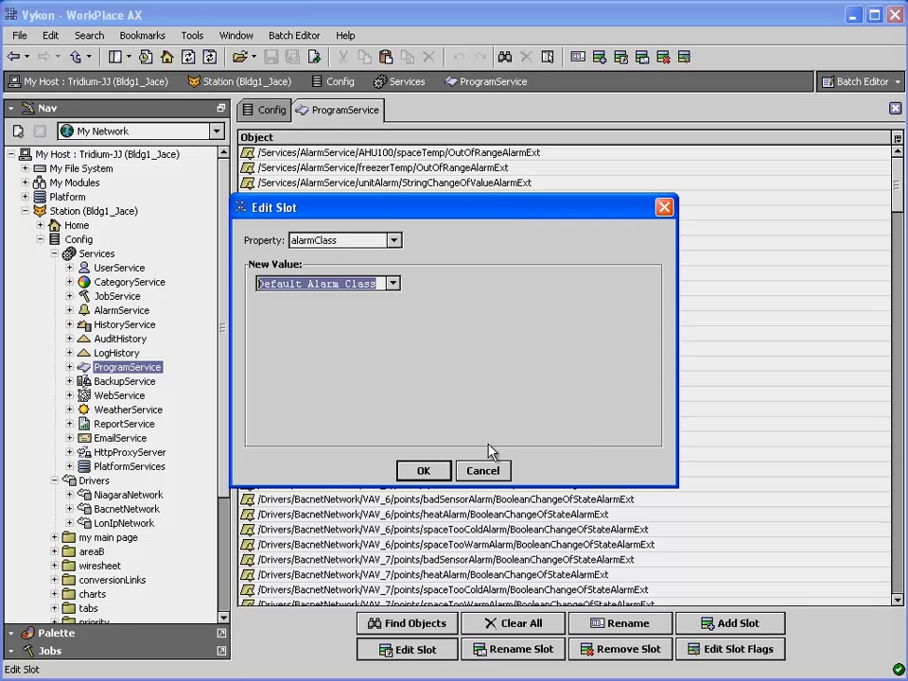
{"action": "left_click", "coordinate": [488, 473]}
Clear the object list and find objects with the saved query "bacnet proxy ext"
{"action": "left_click", "coordinate": [494, 623]}
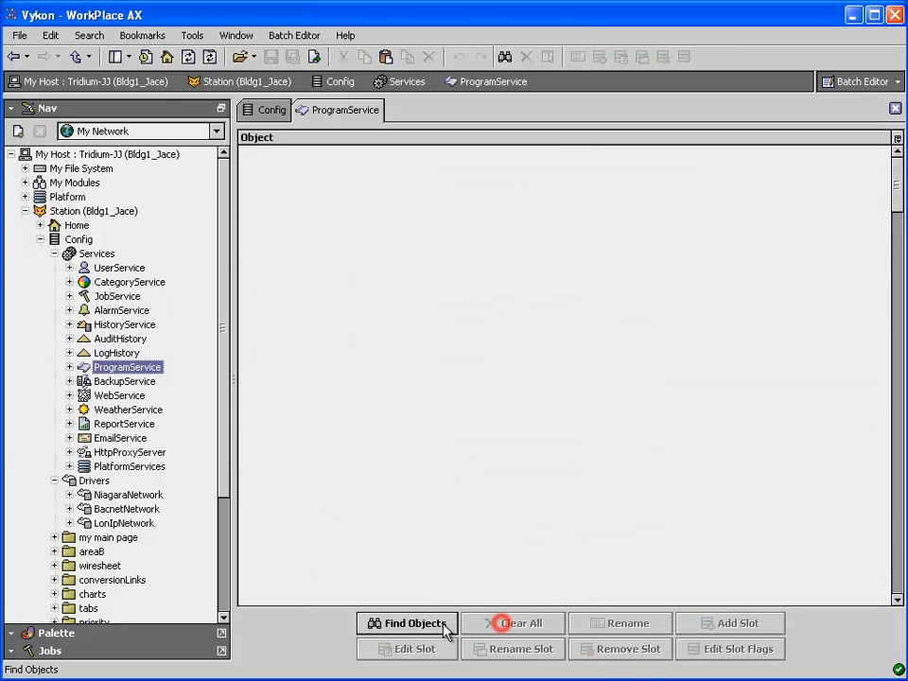
{"action": "left_click", "coordinate": [414, 624]}
{"action": "left_click", "coordinate": [133, 293]}
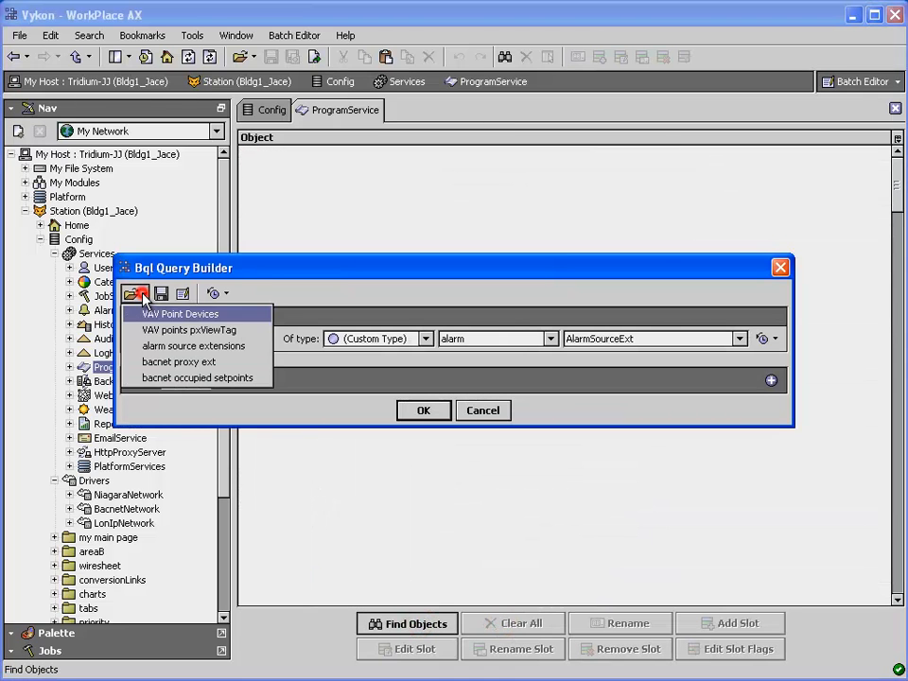
{"action": "left_click", "coordinate": [181, 363]}
{"action": "left_click", "coordinate": [424, 413]}
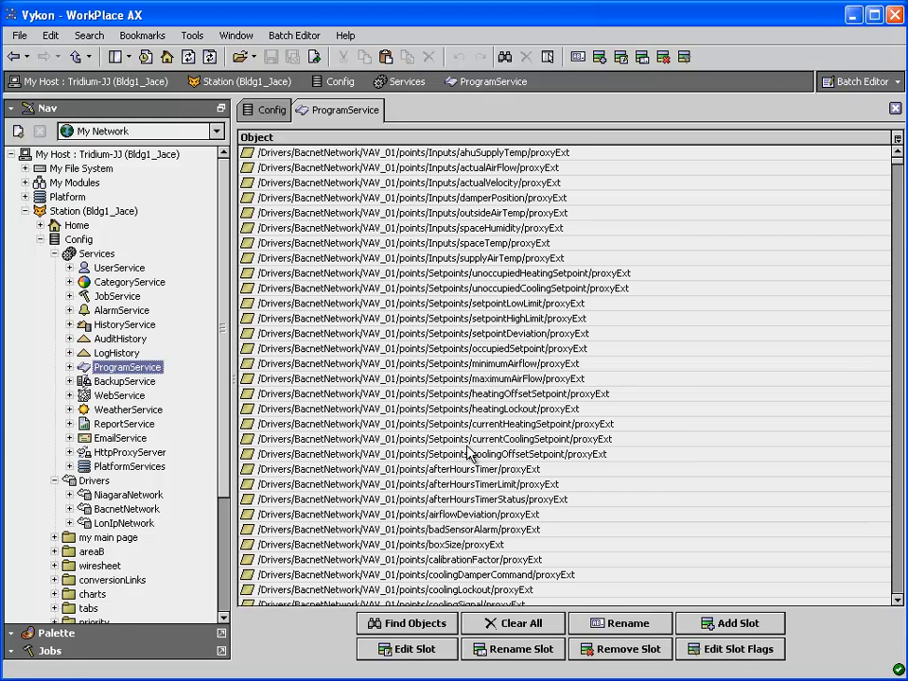
Examine the object types offered for the objectId property when editing the slot, and leave without changing it
{"action": "left_click", "coordinate": [407, 650]}
{"action": "left_click", "coordinate": [399, 240]}
{"action": "left_click", "coordinate": [371, 274]}
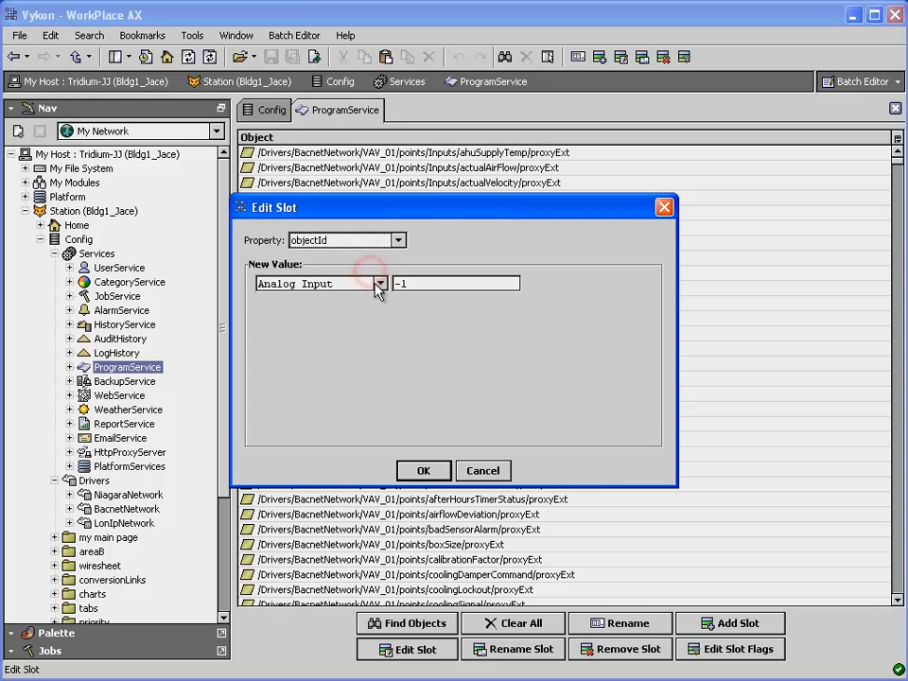
{"action": "left_click", "coordinate": [381, 284]}
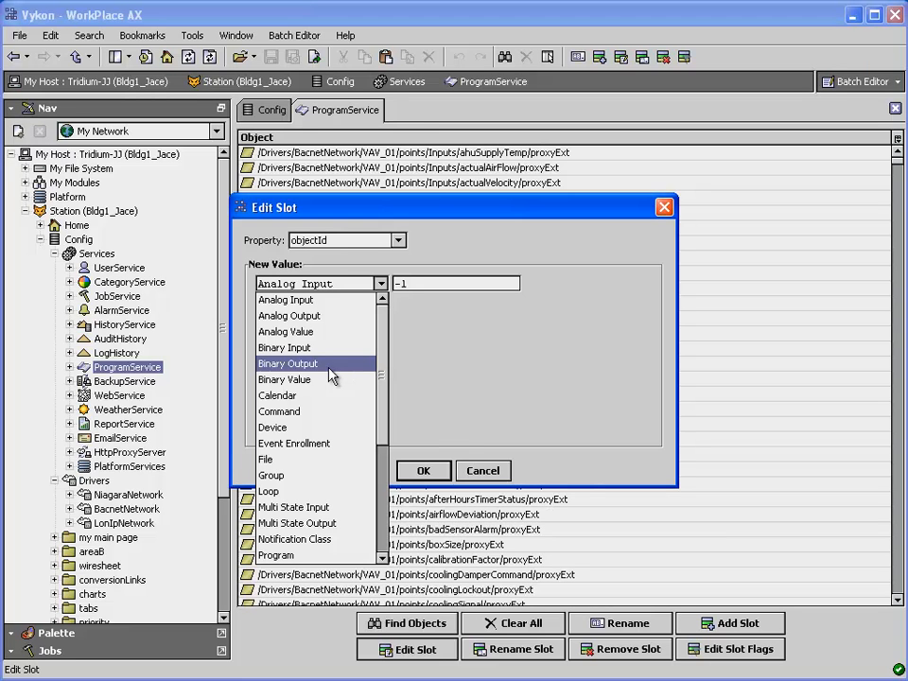
{"action": "left_click", "coordinate": [480, 352]}
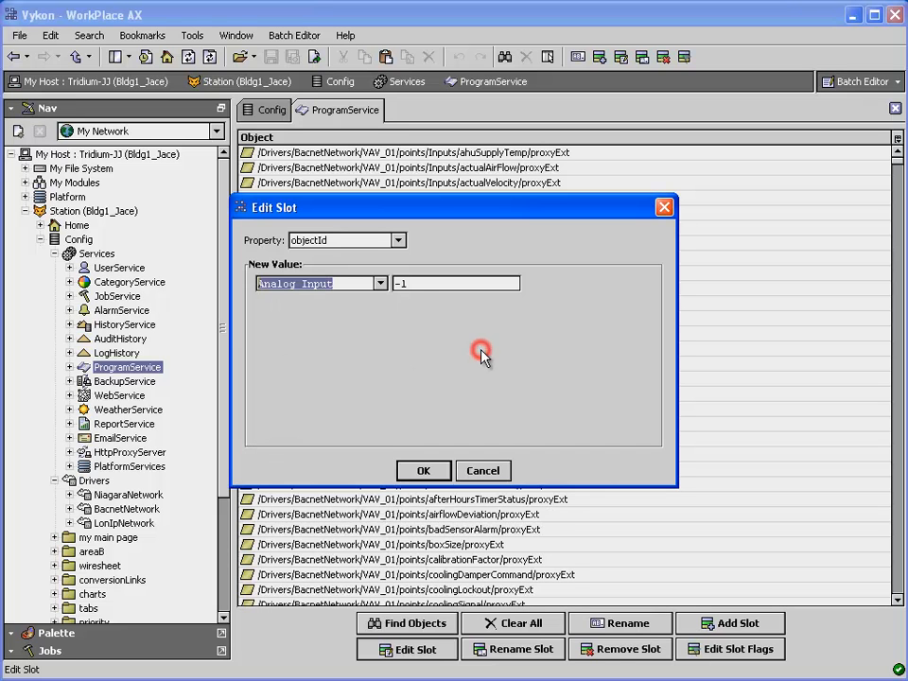
{"action": "left_click", "coordinate": [484, 471]}
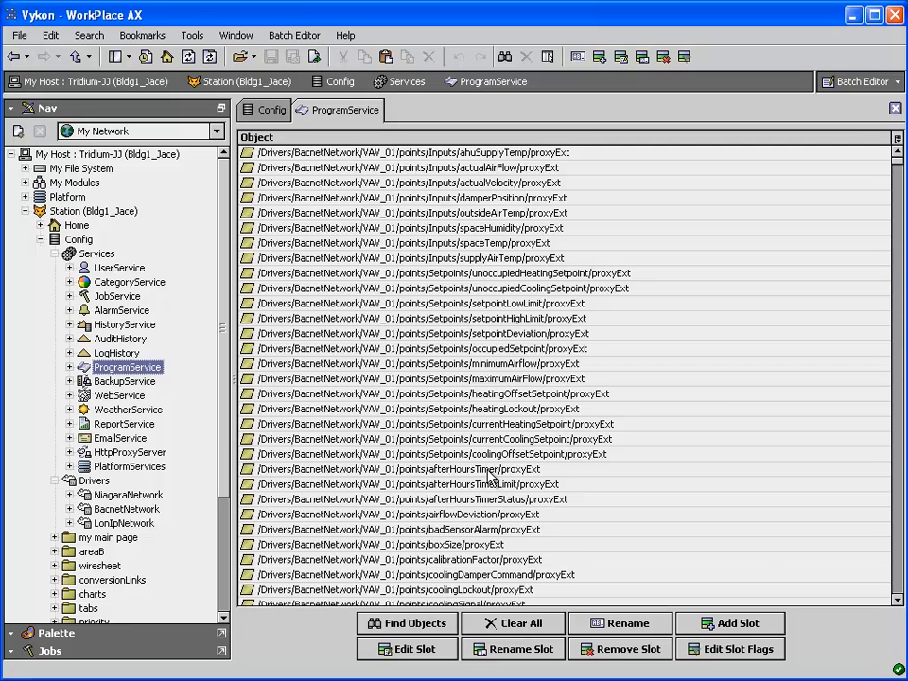
Clear the object list and find objects with the saved query "bacnet occupied setpoints"
{"action": "left_click", "coordinate": [514, 624]}
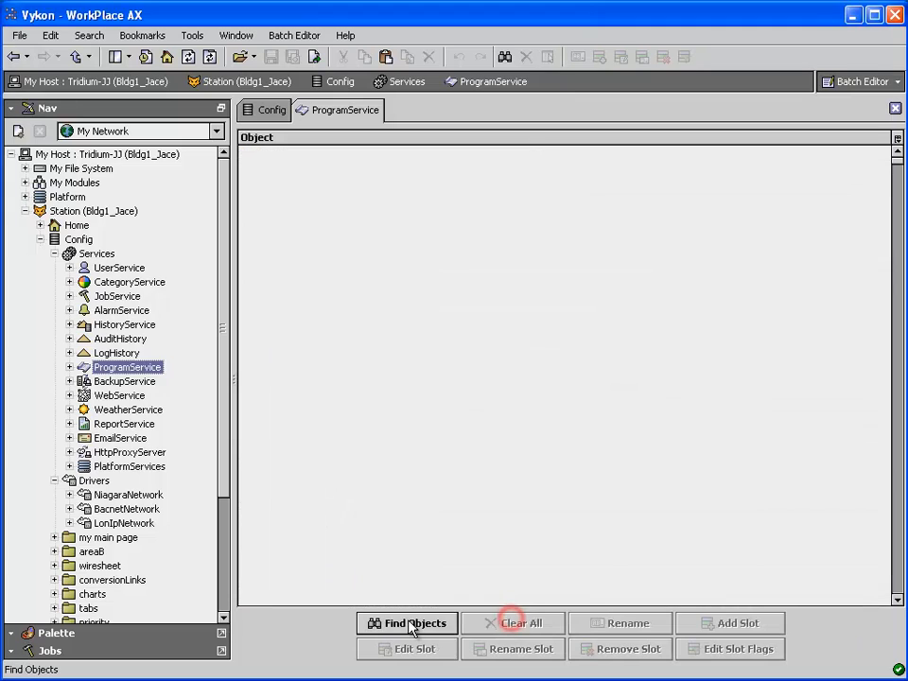
{"action": "left_click", "coordinate": [409, 624]}
{"action": "left_click", "coordinate": [139, 295]}
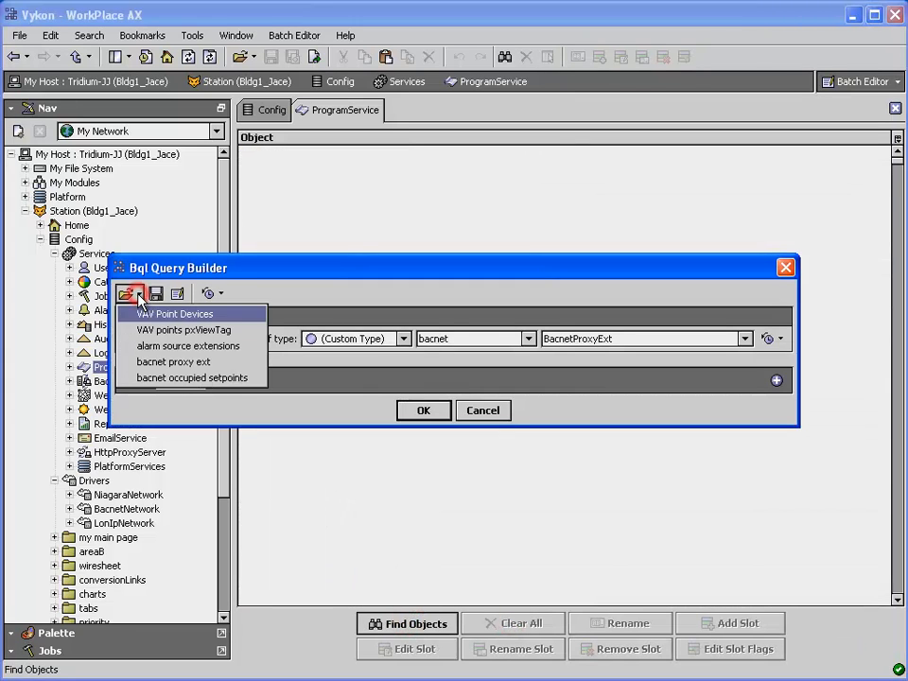
{"action": "left_click", "coordinate": [175, 379]}
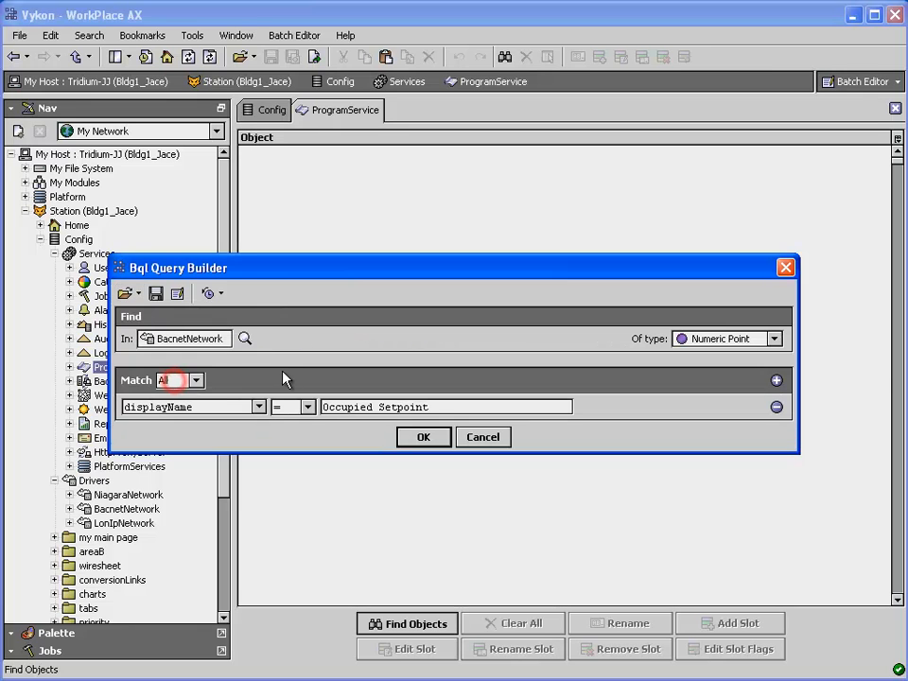
{"action": "left_click", "coordinate": [414, 436]}
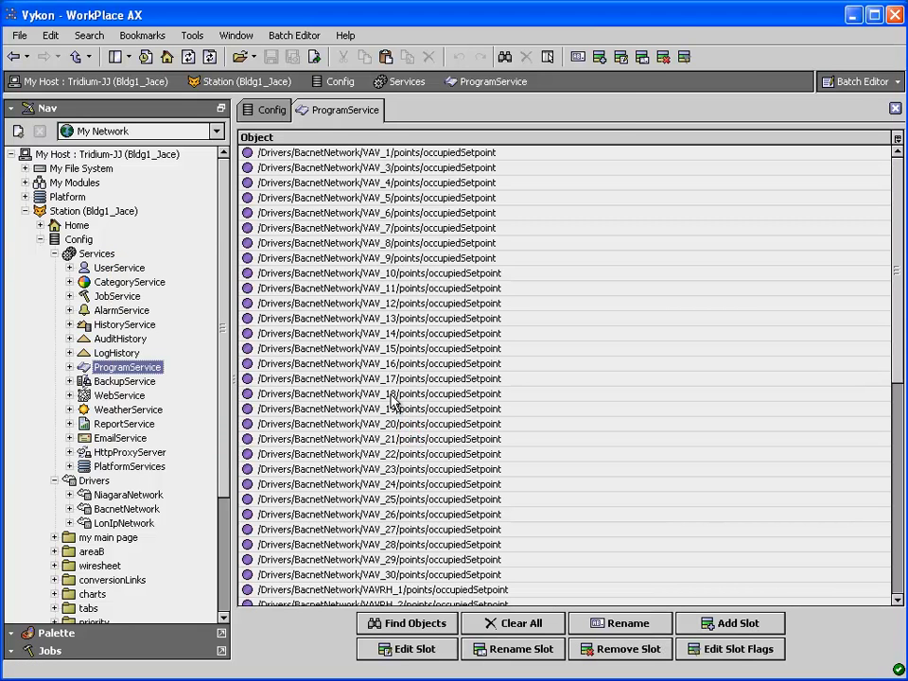
Expand VAV_1's points under BacnetNetwork and view the actions available on the Occupied Setpoint point
{"action": "left_click", "coordinate": [69, 509]}
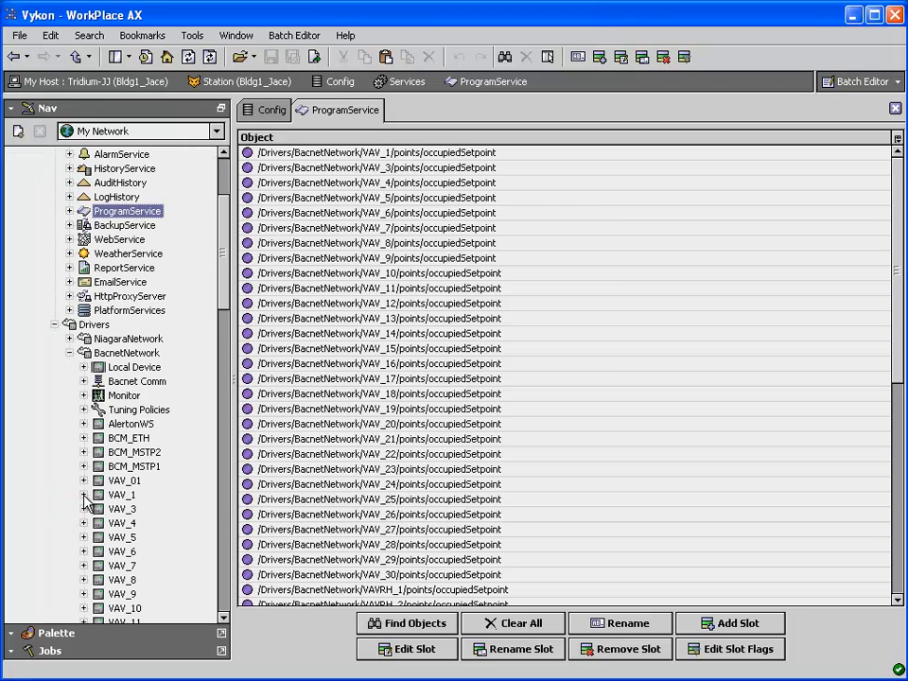
{"action": "left_click", "coordinate": [83, 494]}
{"action": "left_click", "coordinate": [98, 523]}
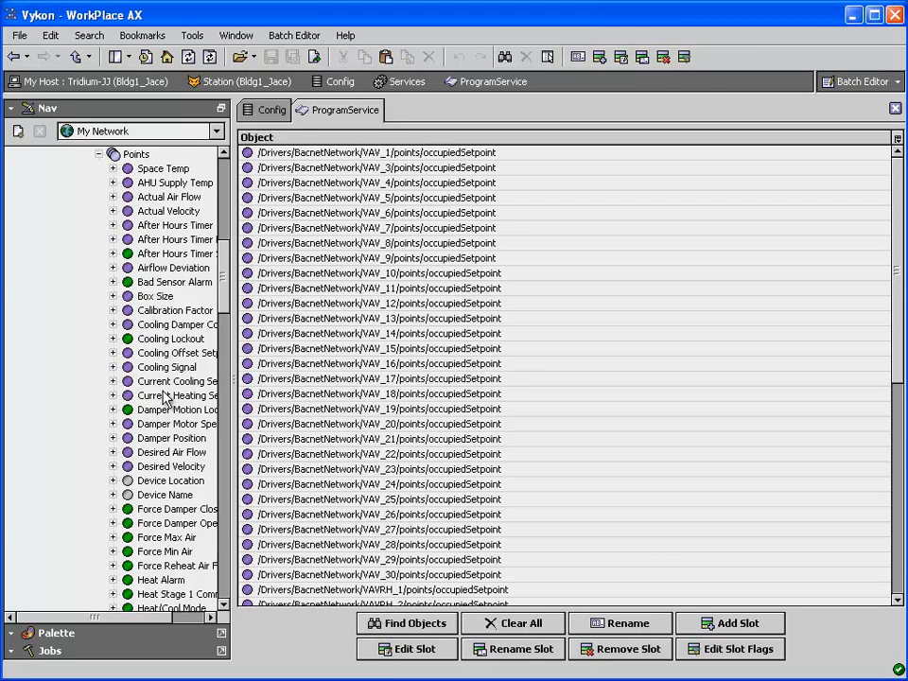
{"action": "scroll", "coordinate": [163, 397], "scroll_direction": "down", "scroll_amount": 5}
{"action": "scroll", "coordinate": [162, 451], "scroll_direction": "down", "scroll_amount": 1}
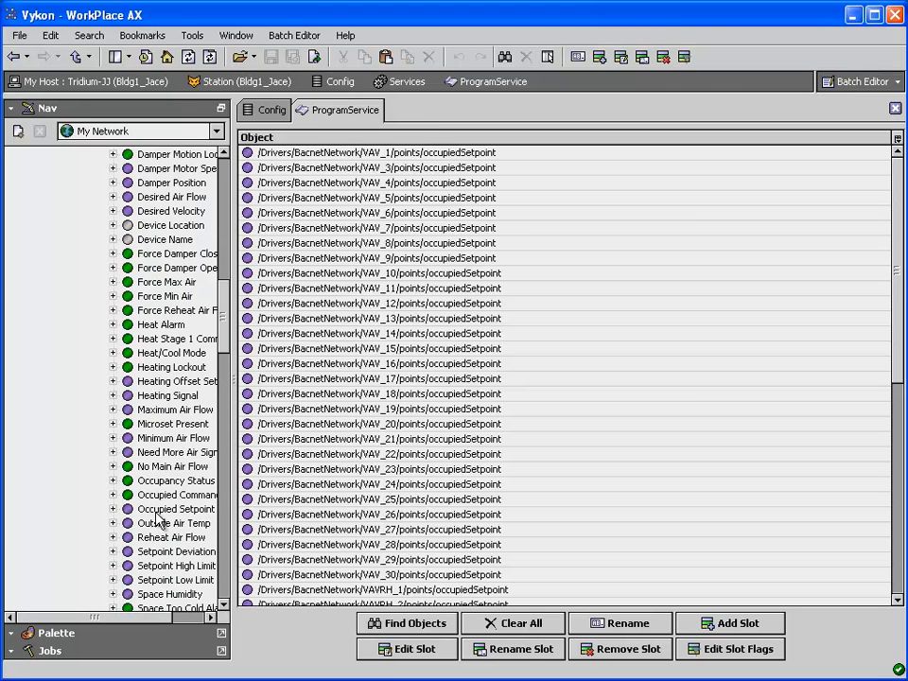
{"action": "left_click", "coordinate": [156, 508]}
{"action": "left_click", "coordinate": [210, 616]}
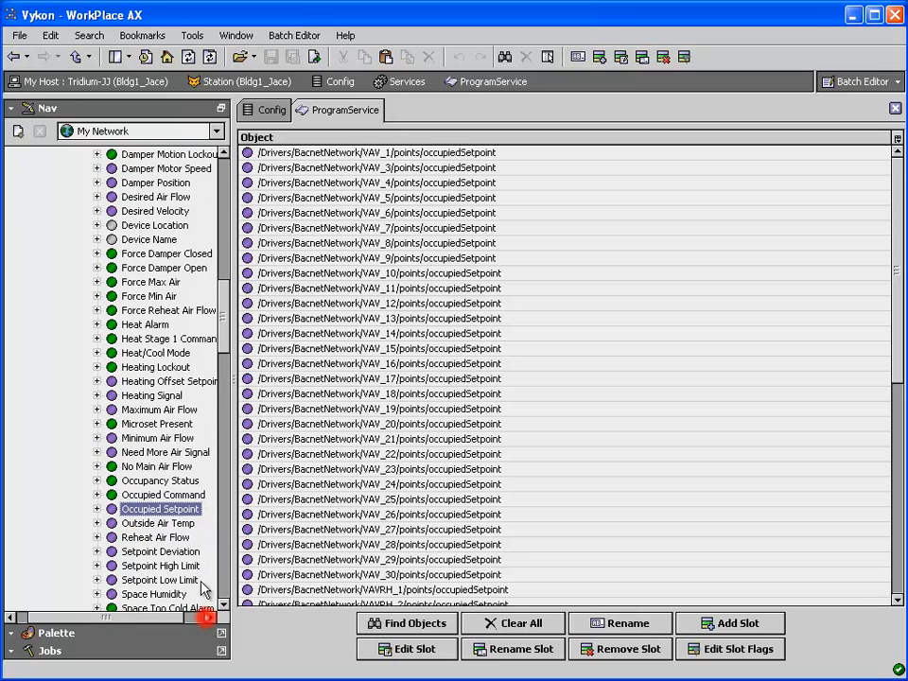
{"action": "right_click", "coordinate": [176, 511]}
{"action": "mouse_move", "coordinate": [219, 546]}
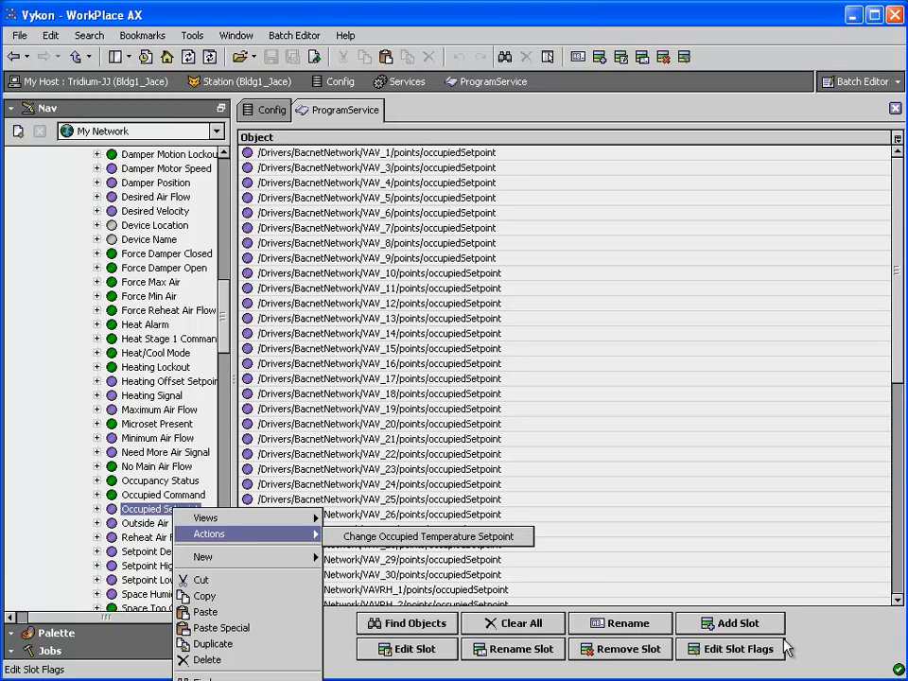
Remove the Hidden flag from the override slot of all listed occupiedSetpoint objects
{"action": "left_click", "coordinate": [725, 551]}
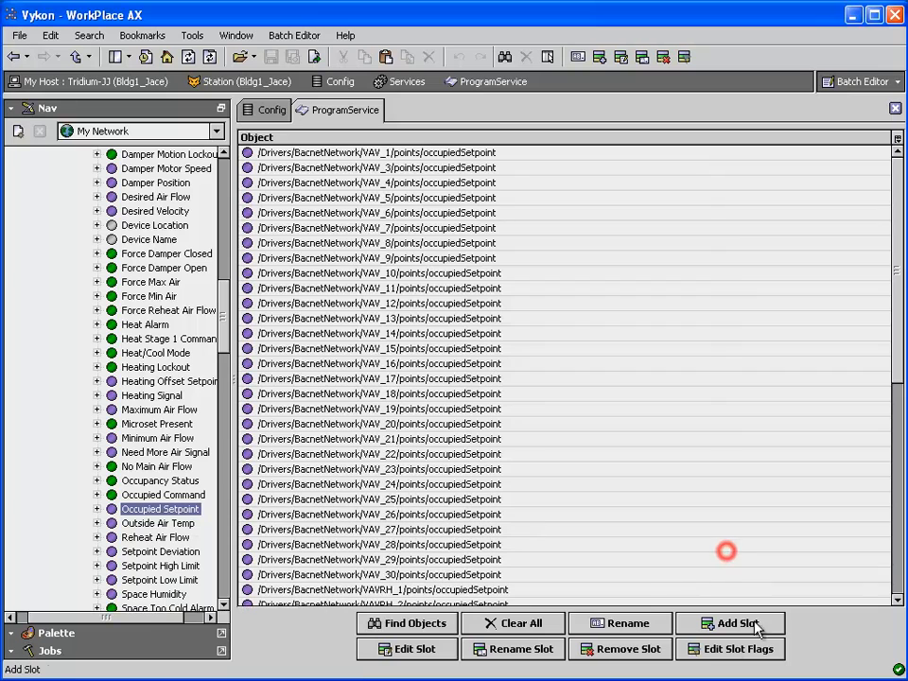
{"action": "left_click", "coordinate": [723, 651]}
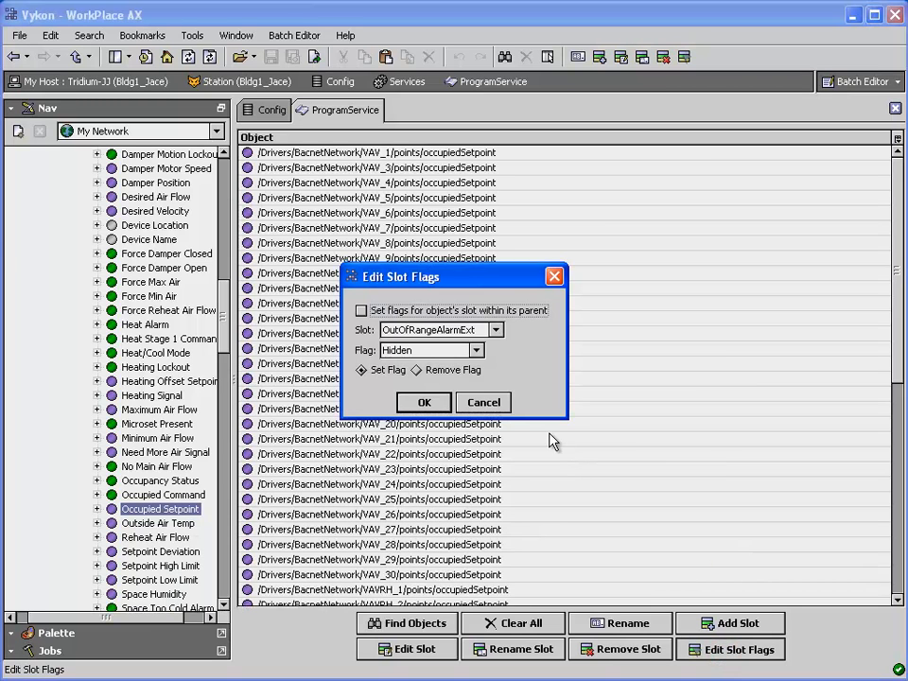
{"action": "left_click", "coordinate": [496, 330]}
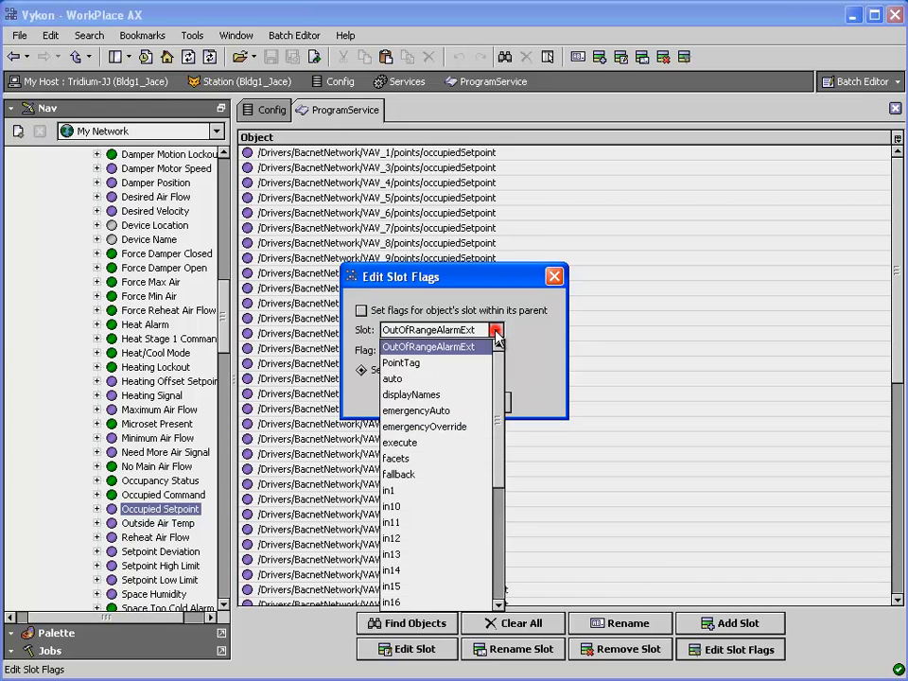
{"action": "scroll", "coordinate": [452, 440], "scroll_direction": "down", "scroll_amount": 2}
{"action": "scroll", "coordinate": [452, 441], "scroll_direction": "down", "scroll_amount": 3}
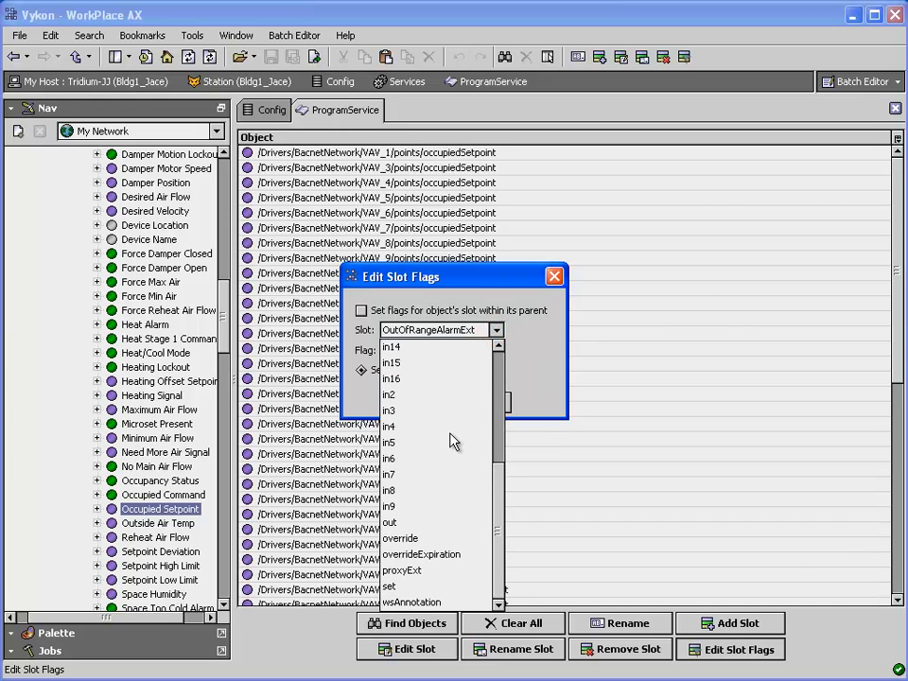
{"action": "left_click", "coordinate": [422, 540]}
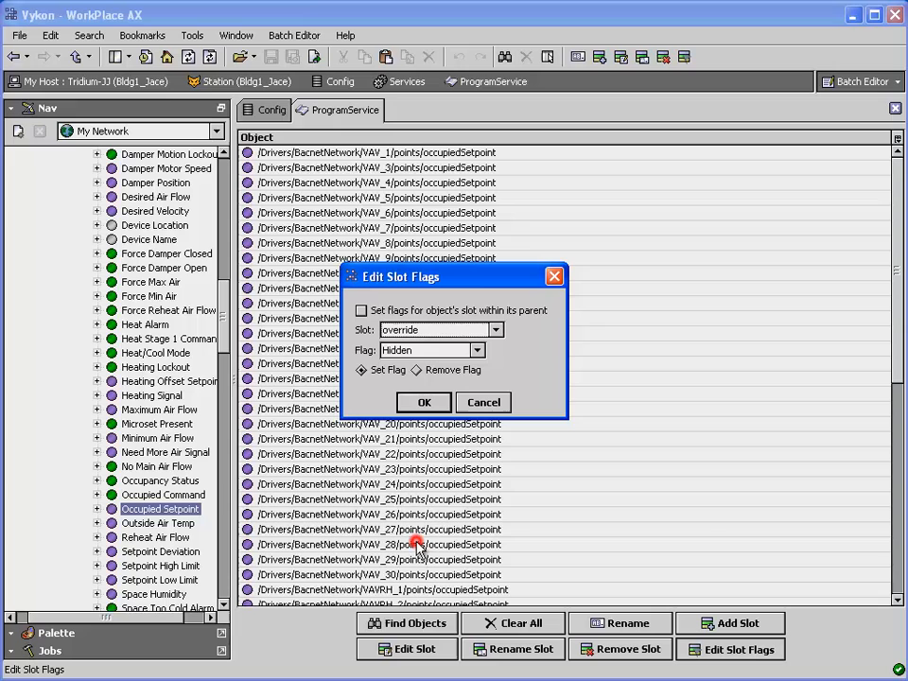
{"action": "left_click", "coordinate": [417, 371]}
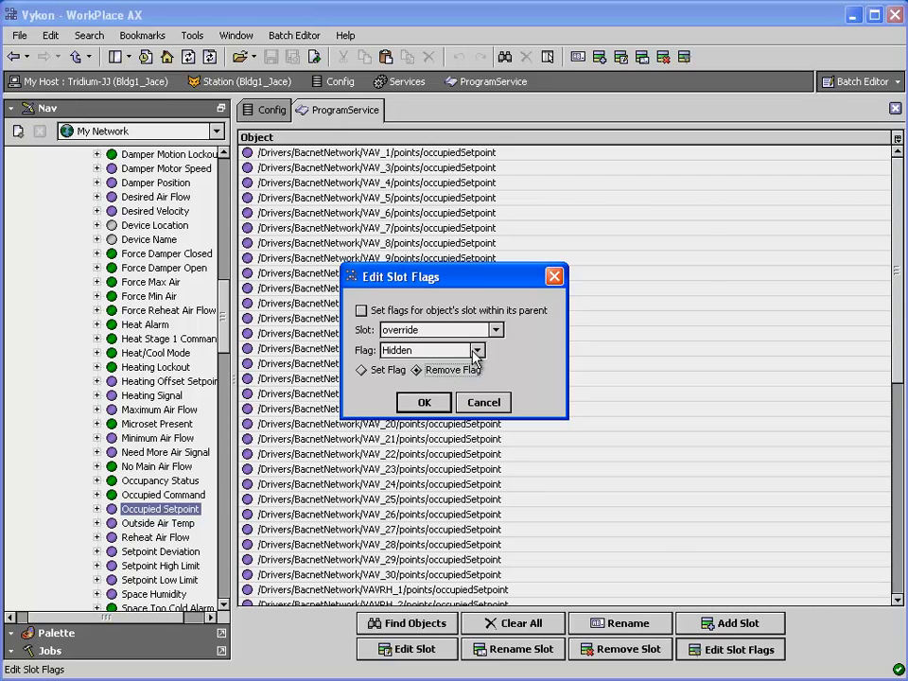
{"action": "left_click", "coordinate": [476, 351]}
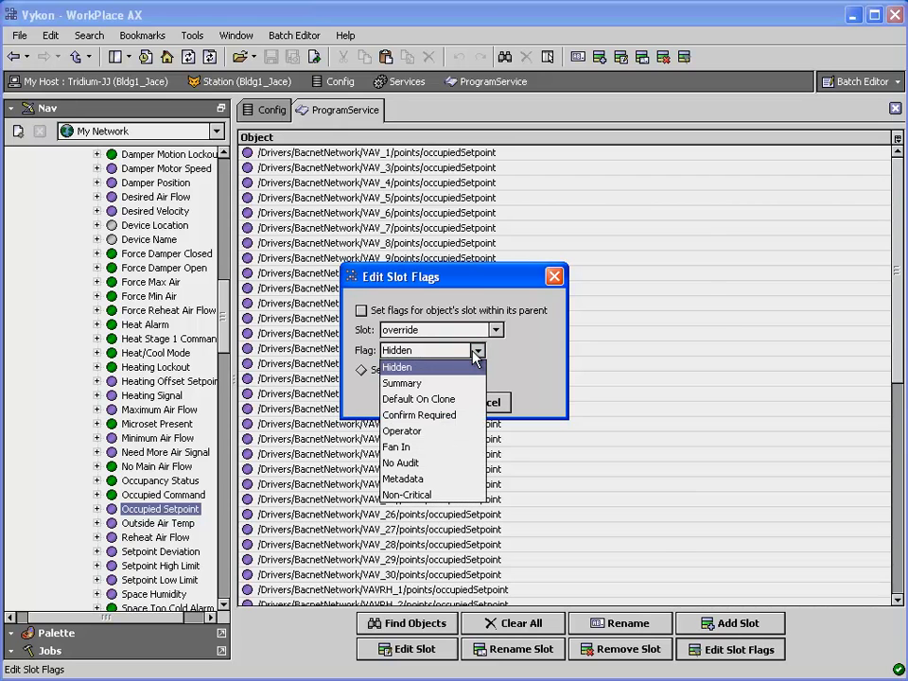
{"action": "left_click", "coordinate": [475, 352]}
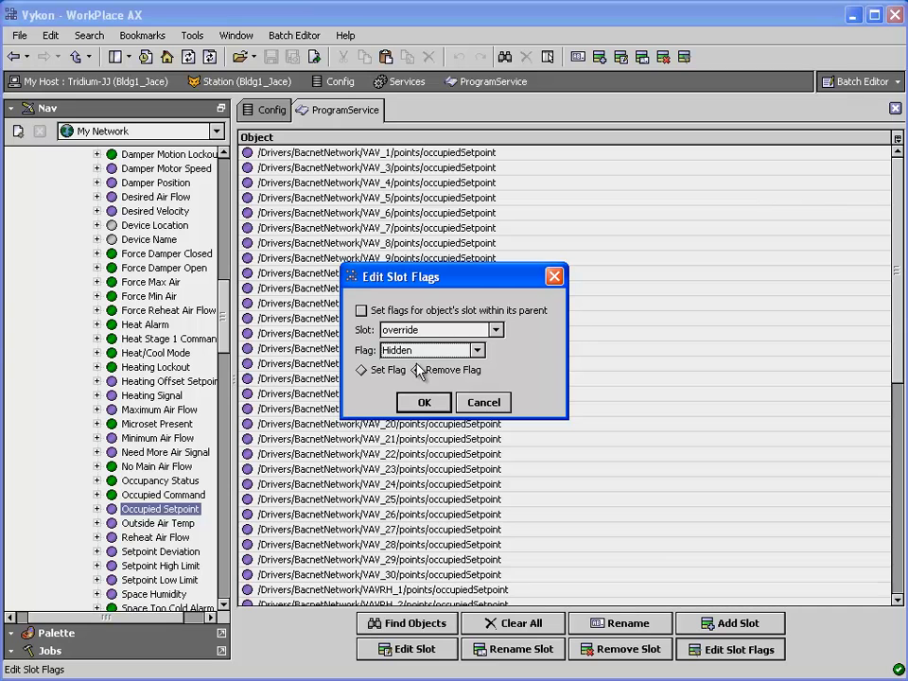
{"action": "left_click", "coordinate": [422, 403]}
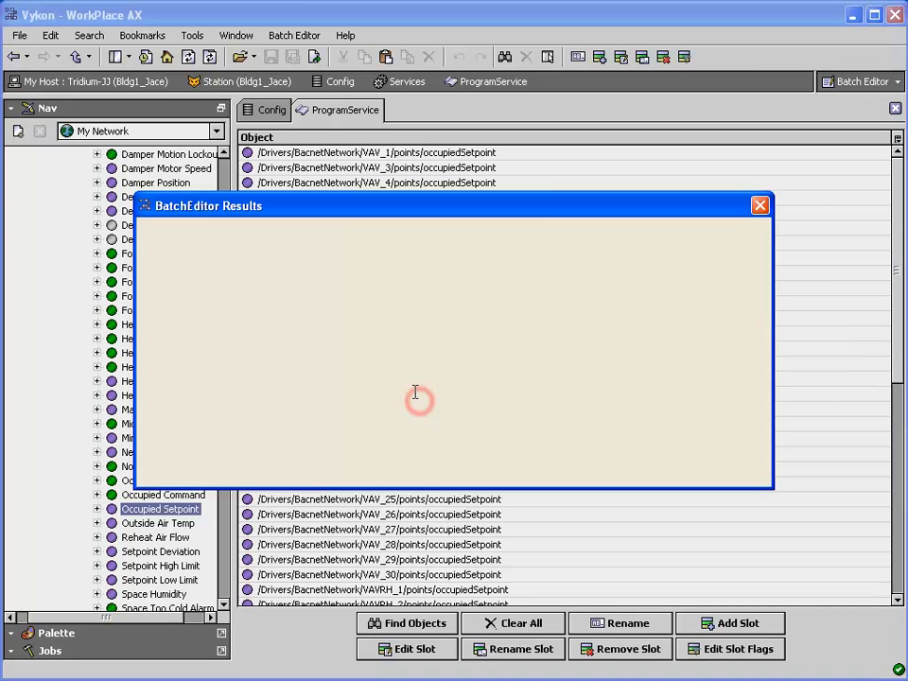
{"action": "left_click", "coordinate": [454, 473]}
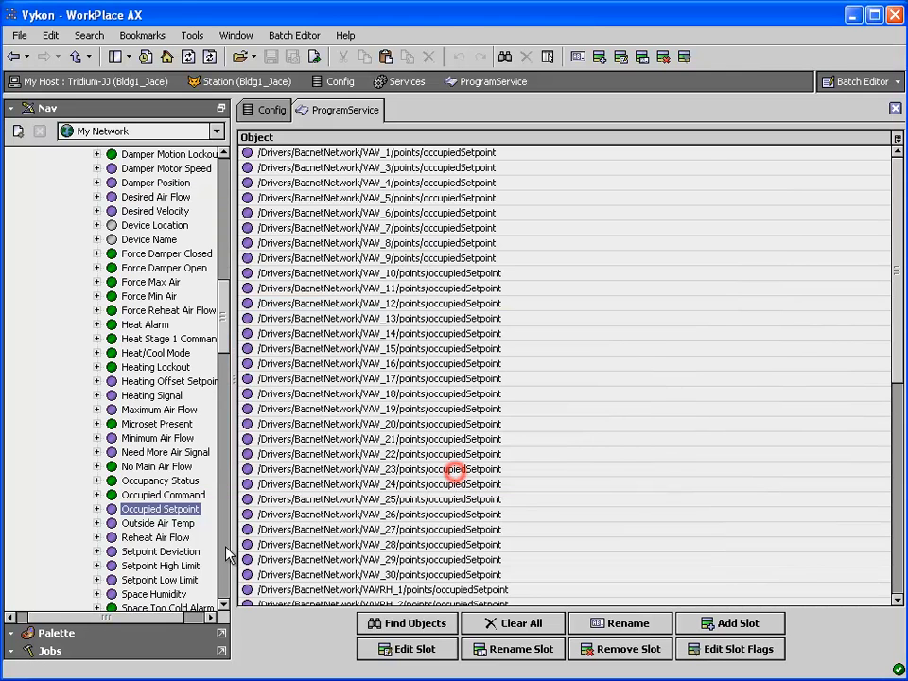
View the actions offered on VAV_1's Occupied Setpoint point without running any of them
{"action": "right_click", "coordinate": [140, 512]}
{"action": "mouse_move", "coordinate": [178, 543]}
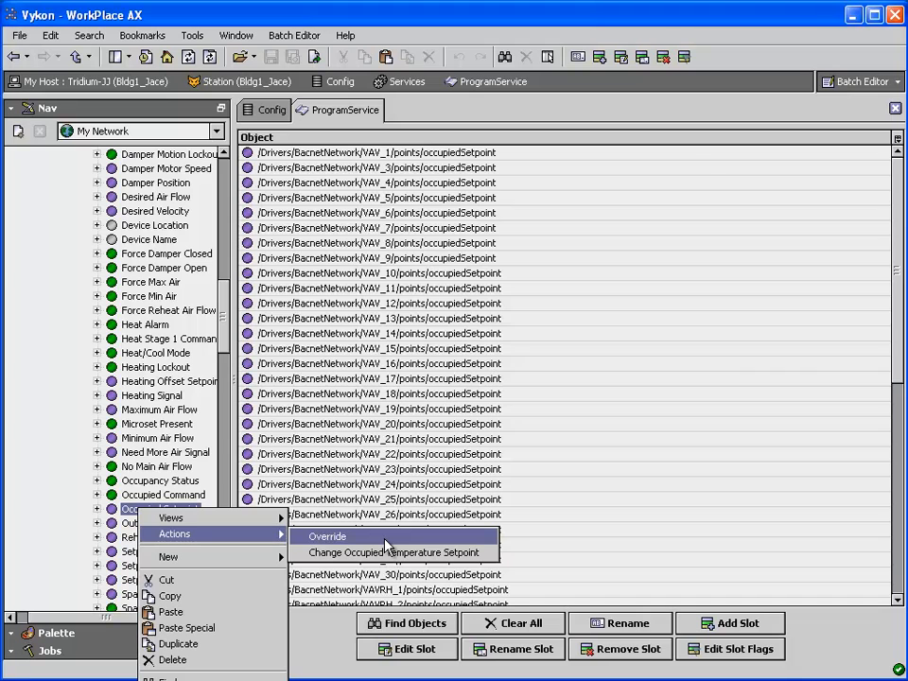
{"action": "left_click", "coordinate": [610, 554]}
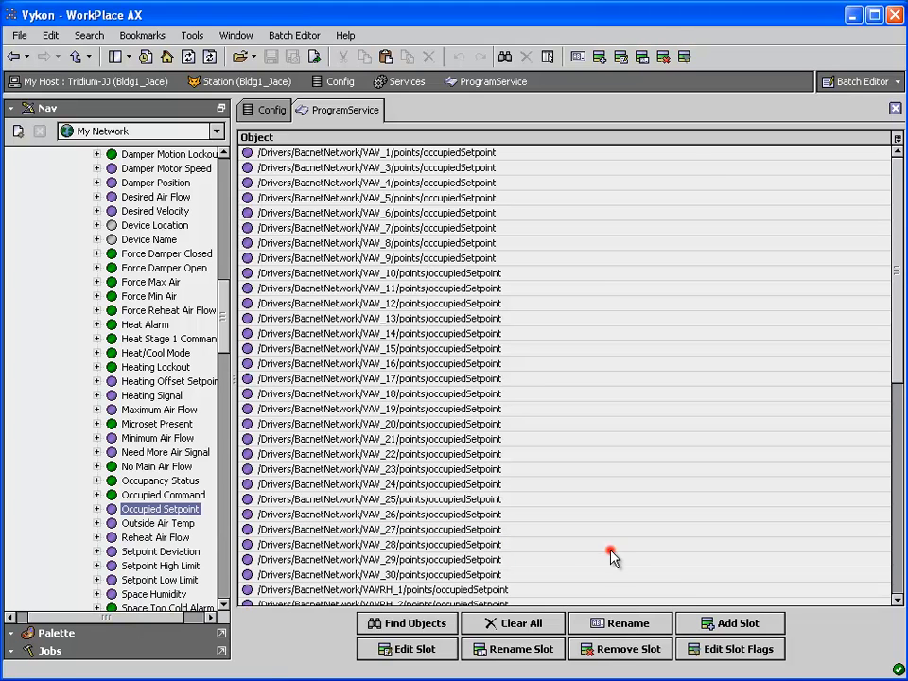
Set the Hidden flag on the override slot of all listed occupiedSetpoint objects
{"action": "left_click", "coordinate": [721, 650]}
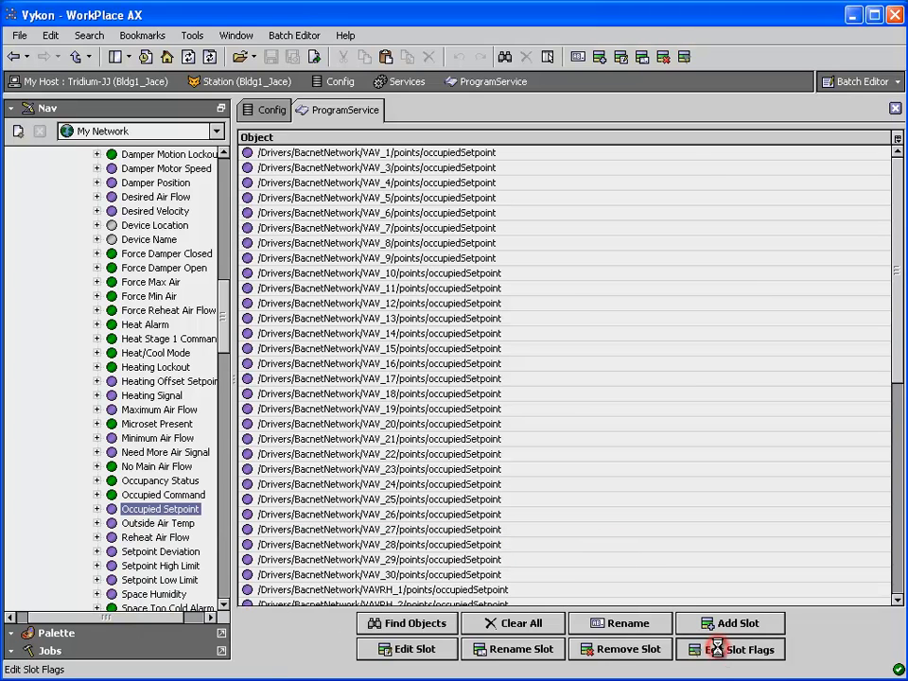
{"action": "left_click", "coordinate": [493, 330]}
{"action": "scroll", "coordinate": [438, 431], "scroll_direction": "down", "scroll_amount": 4}
{"action": "left_click", "coordinate": [427, 572]}
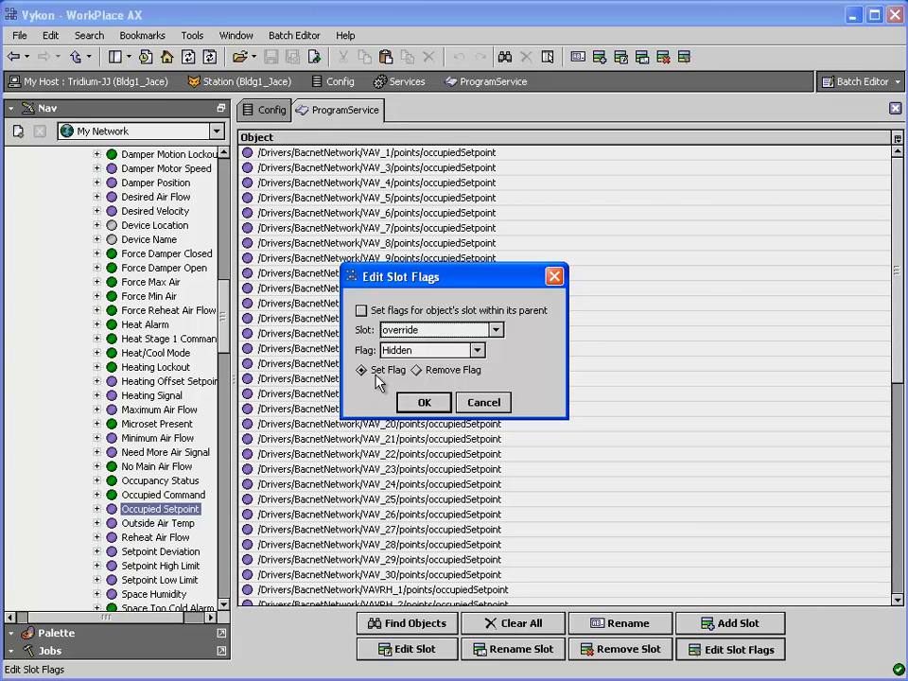
{"action": "left_click", "coordinate": [422, 403]}
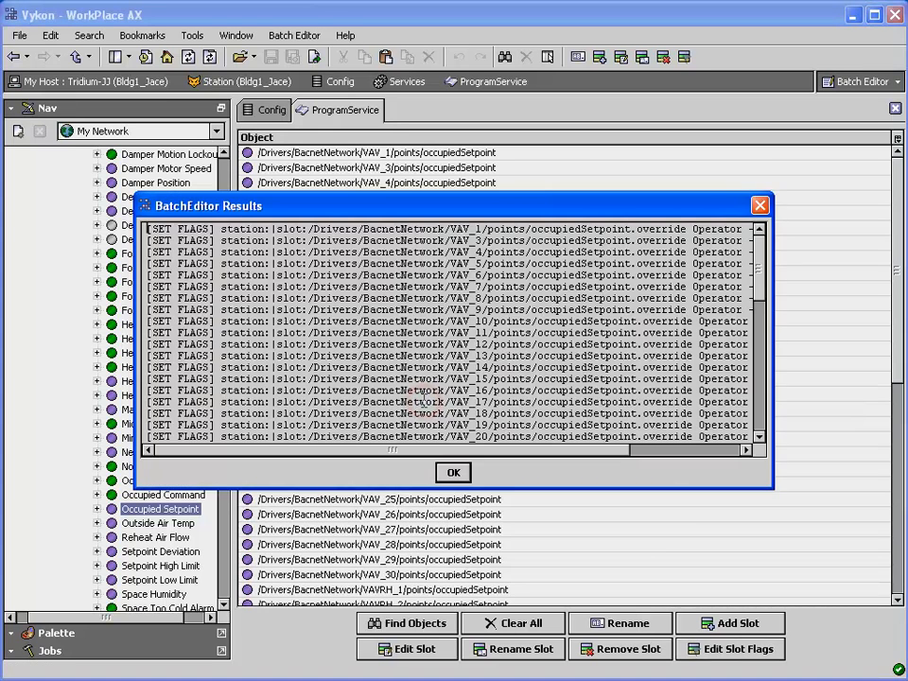
{"action": "left_click", "coordinate": [452, 472]}
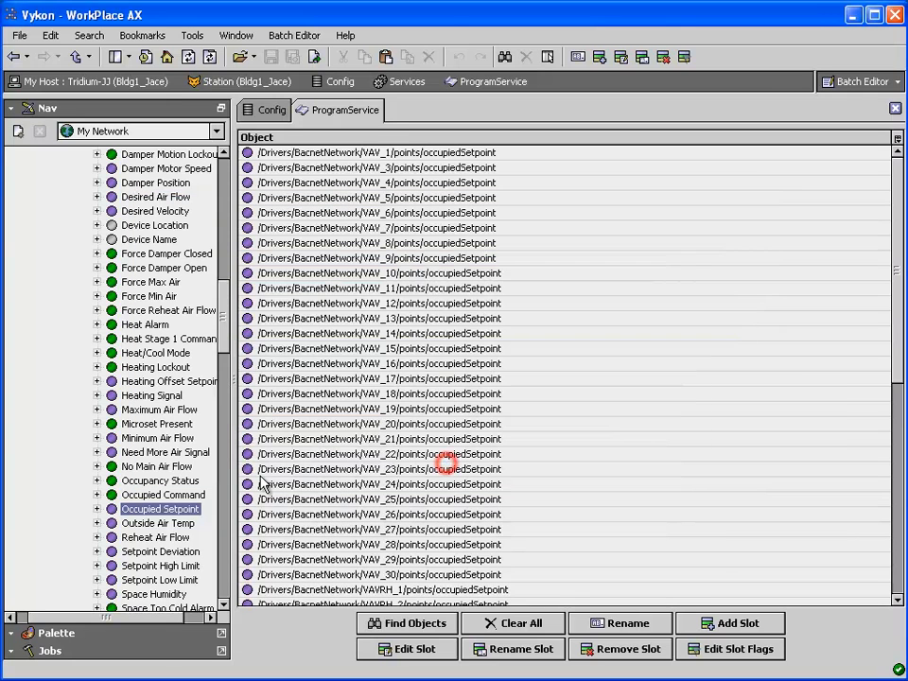
Check the Occupied Setpoint point's available actions again and leave without running one
{"action": "right_click", "coordinate": [161, 511]}
{"action": "mouse_move", "coordinate": [208, 535]}
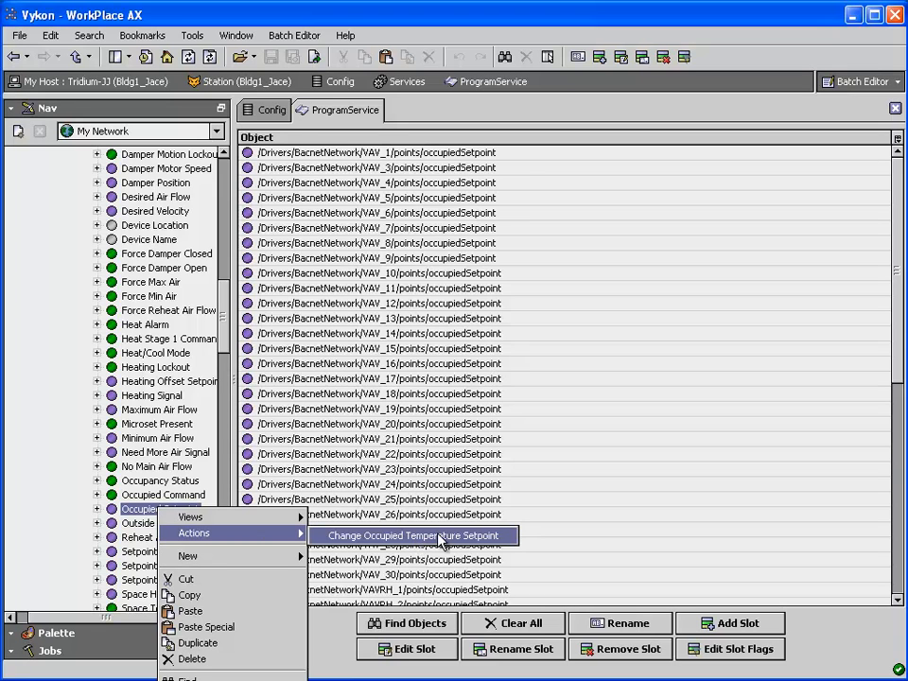
{"action": "left_click", "coordinate": [614, 513]}
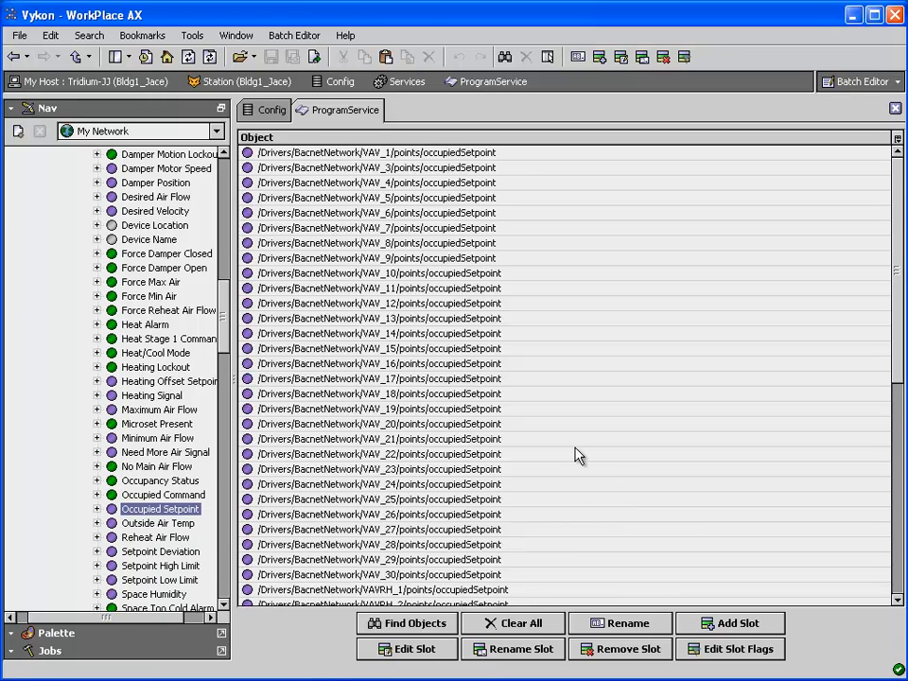